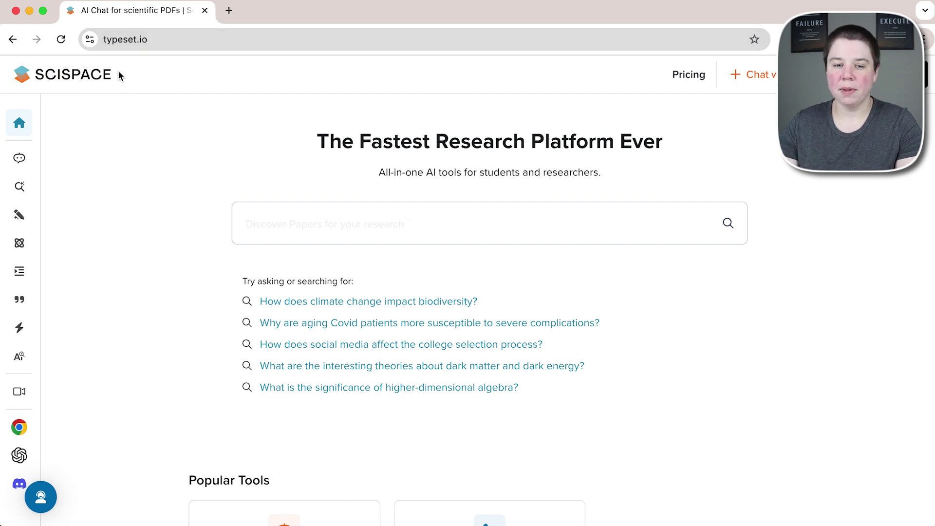
- Open the PDF to Video tool from SciSpace's left sidebar
mouse_move(34, 192)
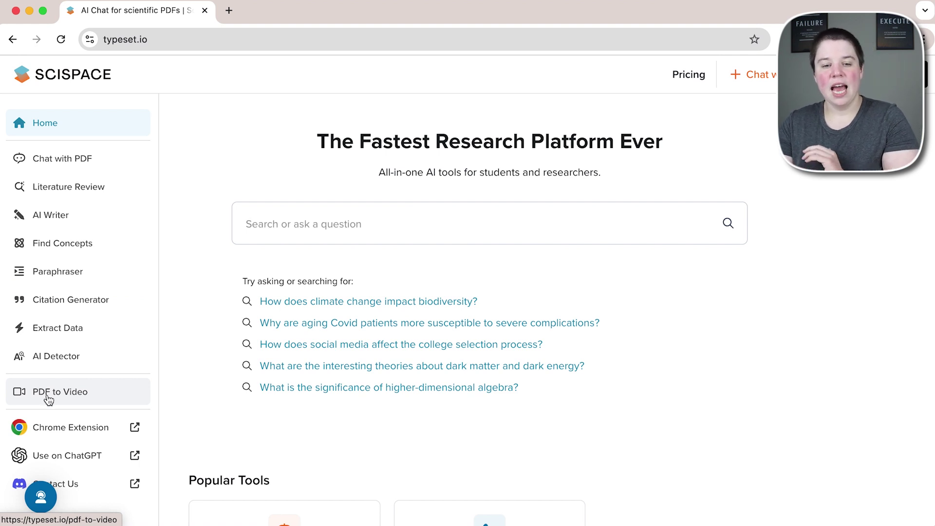
click(49, 398)
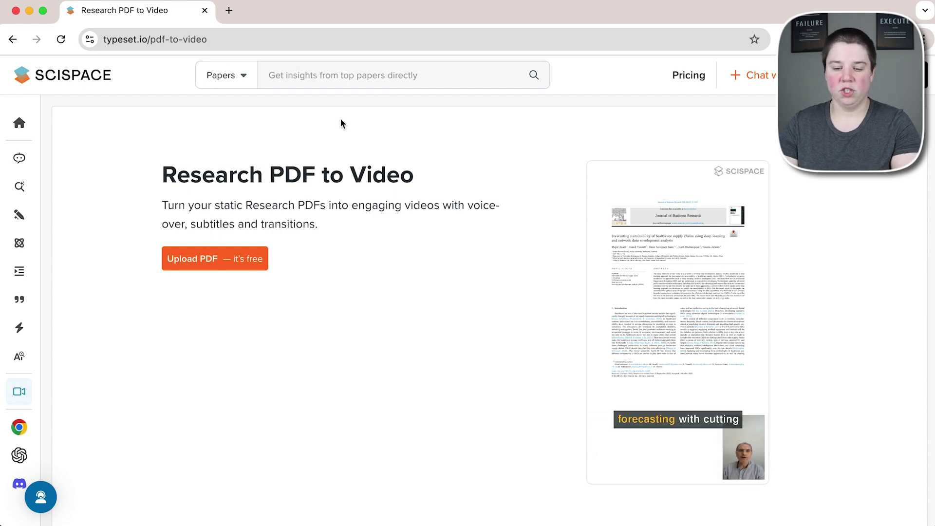
- Start a PDF upload, sign in with the Google account, and reach the empty My Uploads page
click(196, 268)
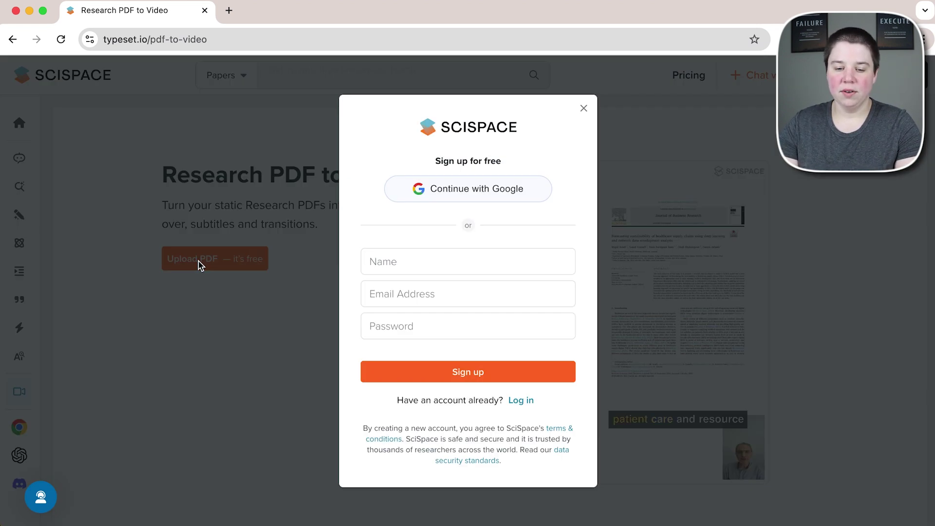
click(318, 197)
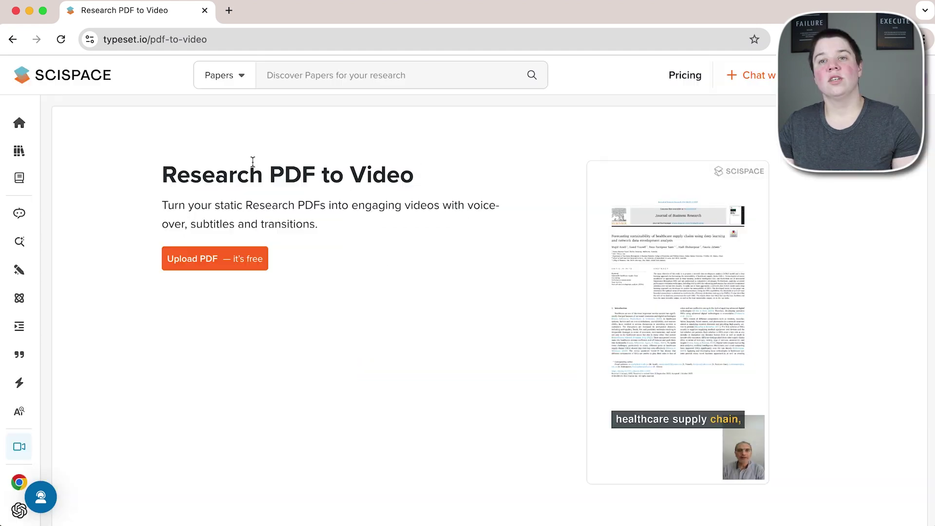
click(224, 263)
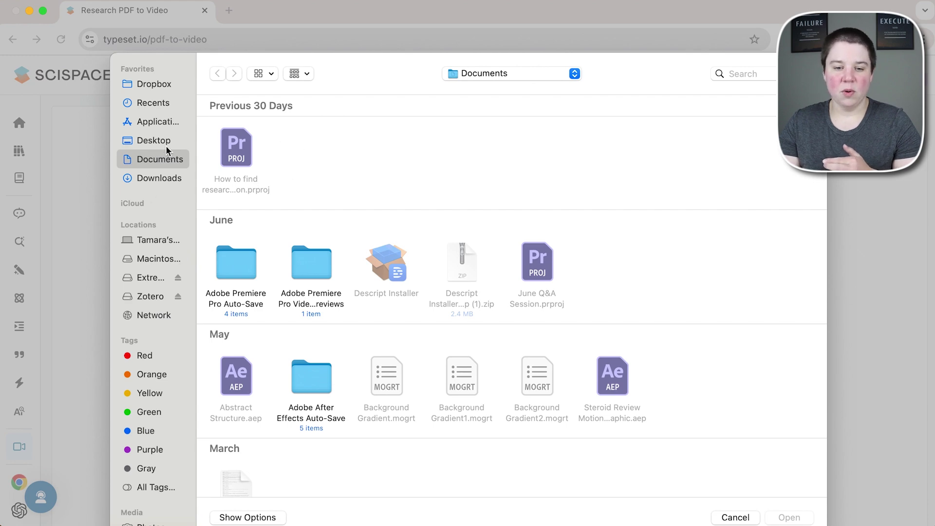
click(151, 182)
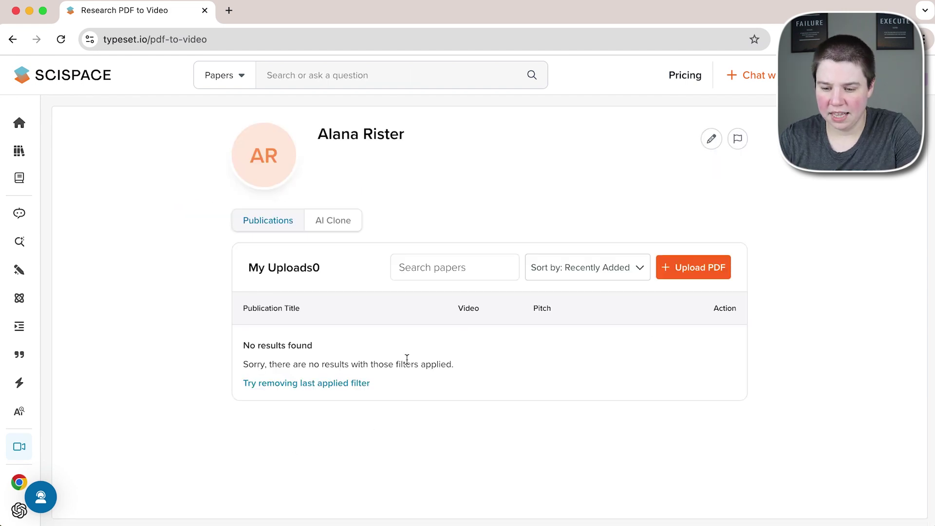
- Upload the ion mobility research PDF to generate video and slides, then open the finished deck
click(704, 274)
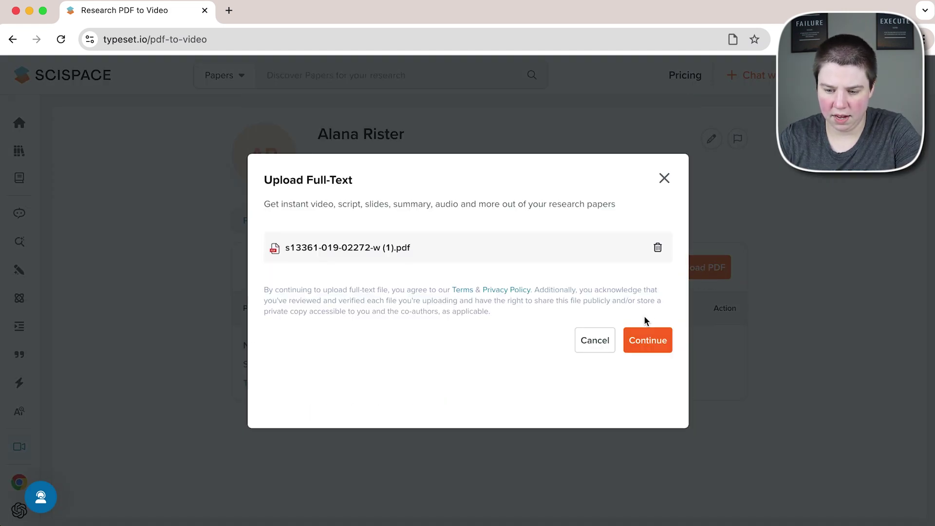
click(648, 338)
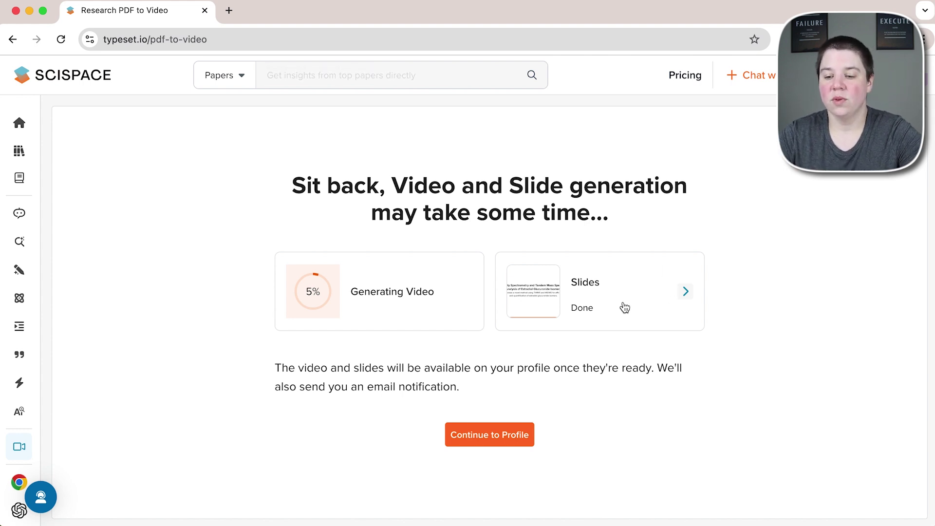
click(685, 292)
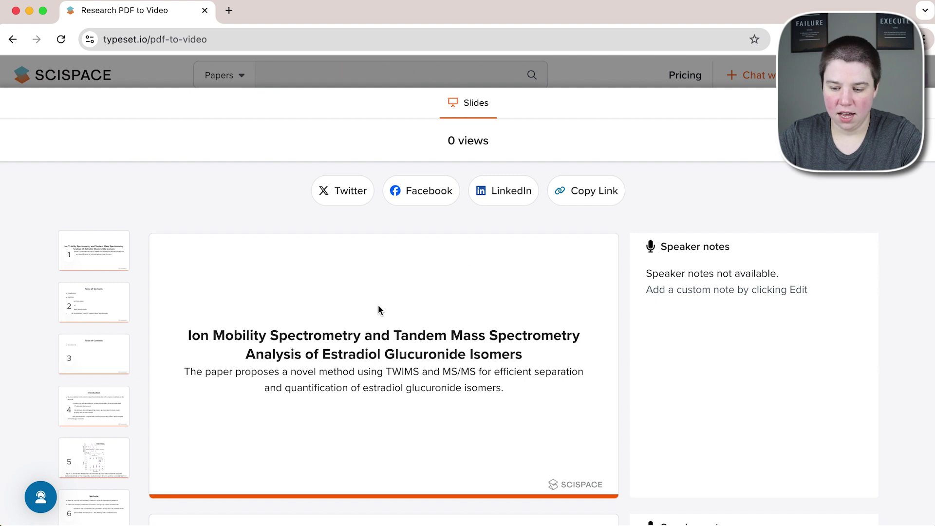
scroll(348, 381, down, 3)
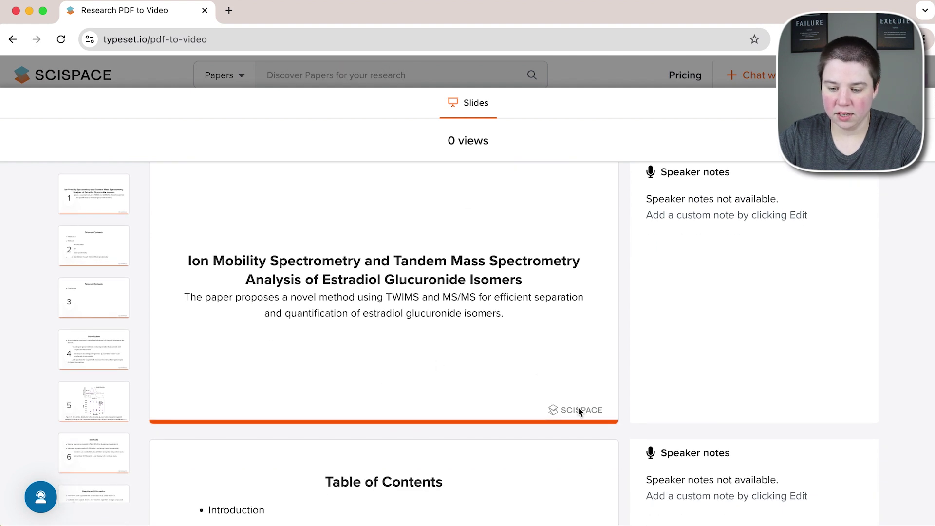
scroll(517, 403, up, 3)
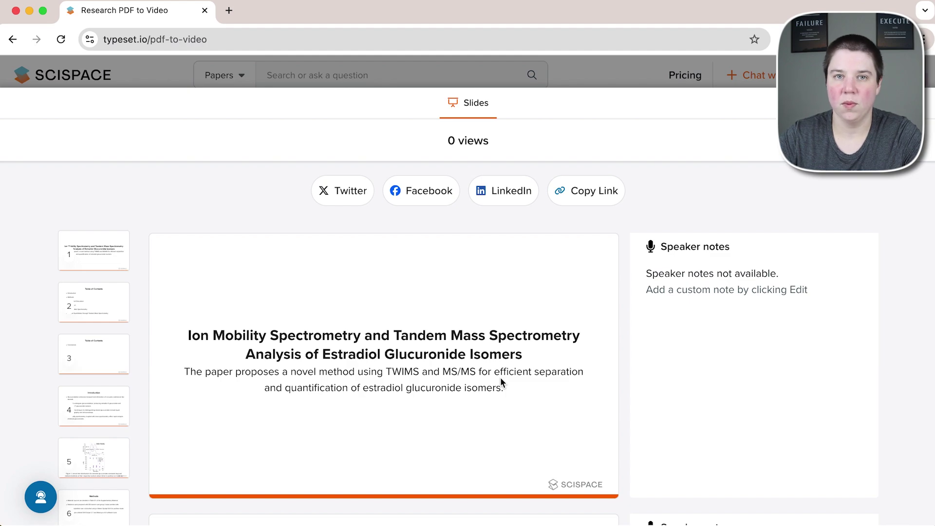
scroll(581, 255, down, 15)
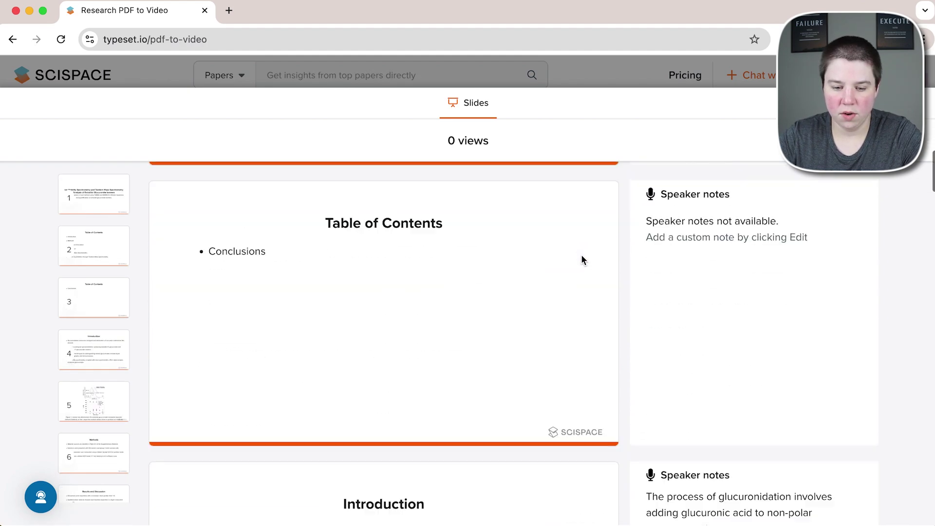
scroll(583, 259, down, 20)
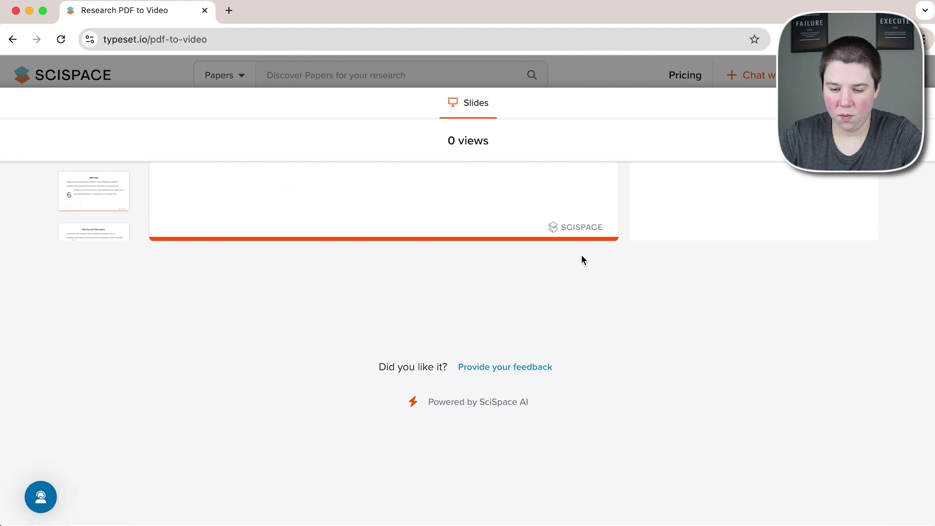
scroll(582, 260, up, 20)
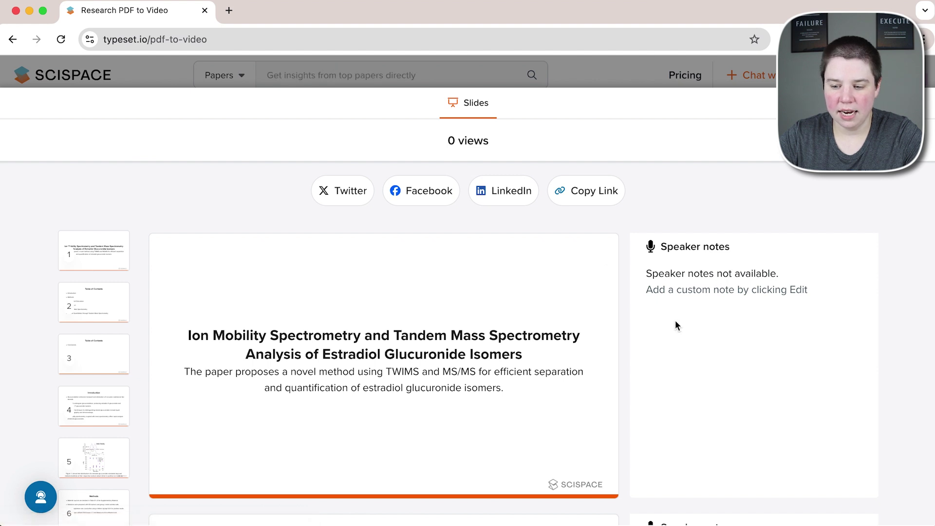
scroll(417, 385, down, 2)
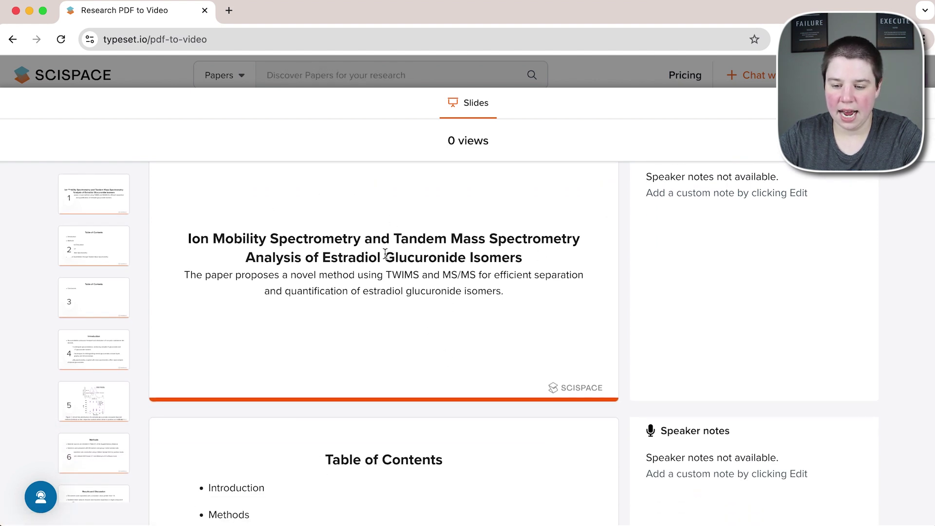
scroll(385, 291, down, 6)
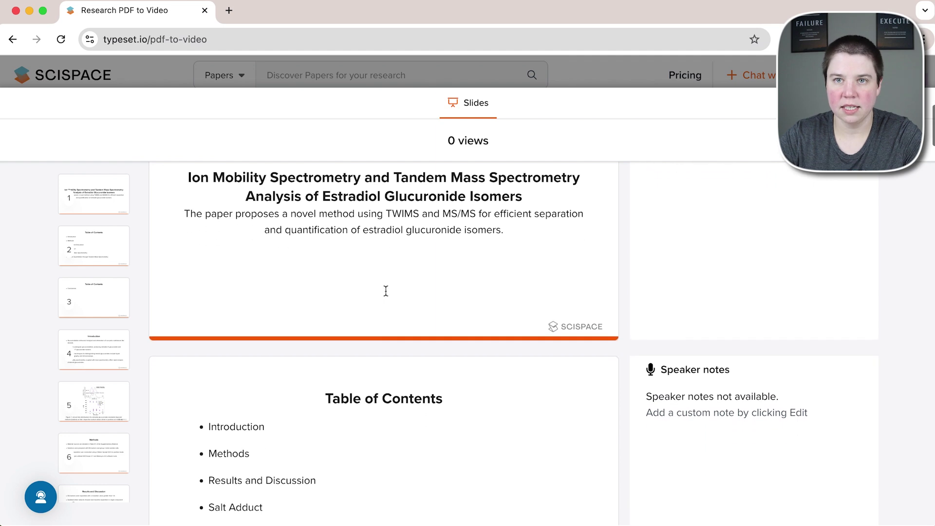
scroll(385, 292, down, 1)
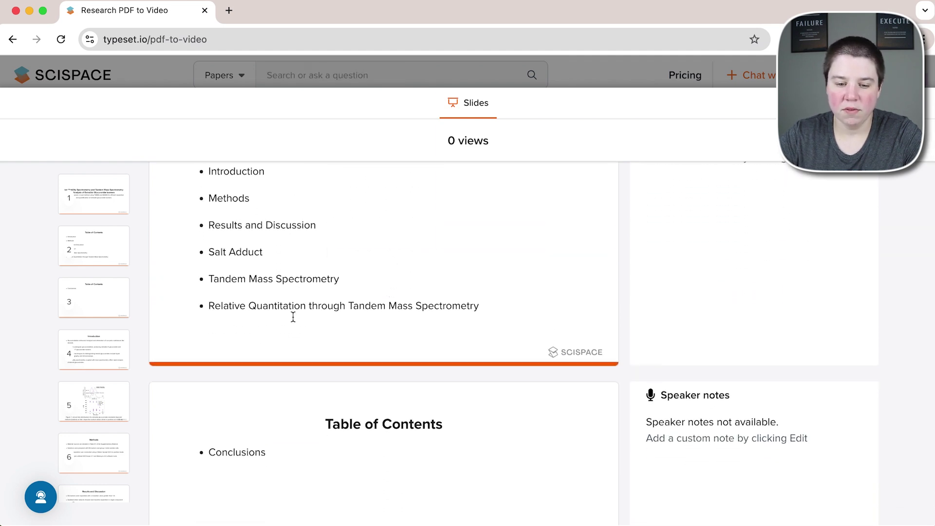
scroll(252, 211, up, 2)
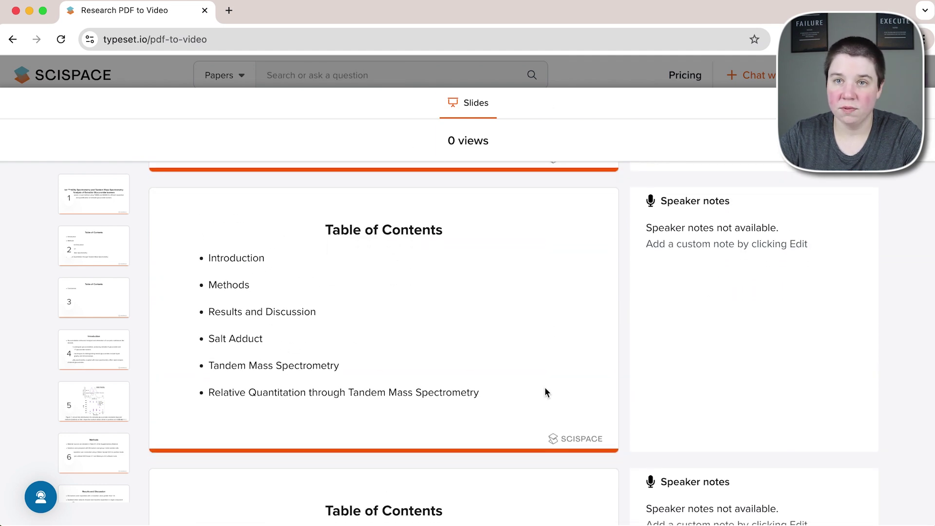
scroll(375, 303, down, 3)
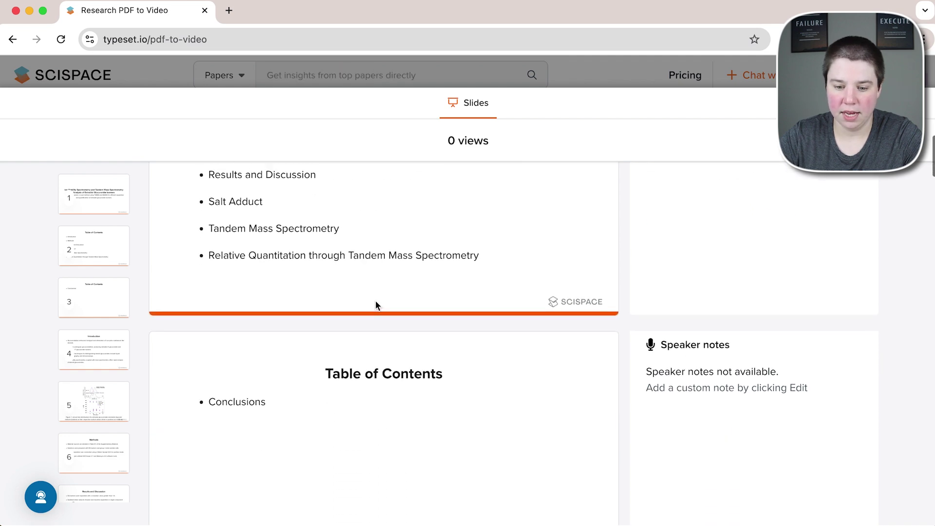
scroll(375, 306, down, 8)
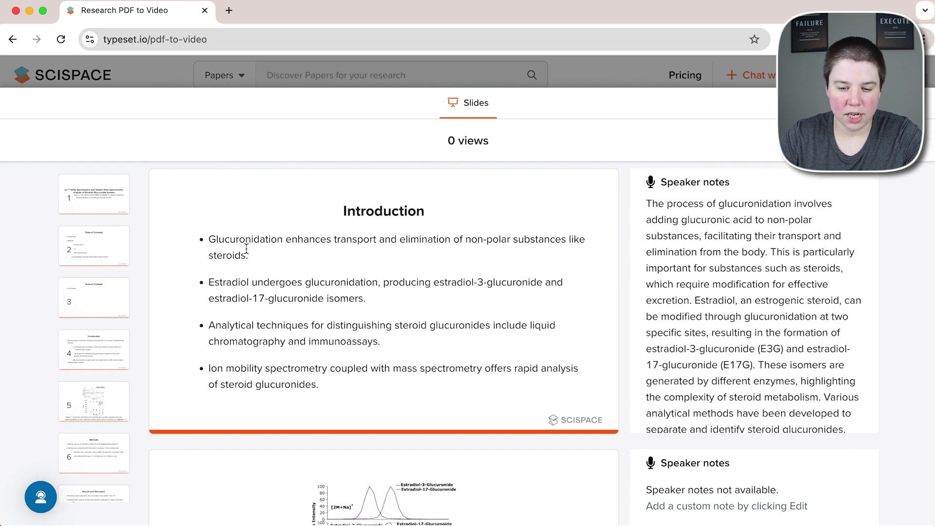
drag(250, 241, 403, 253)
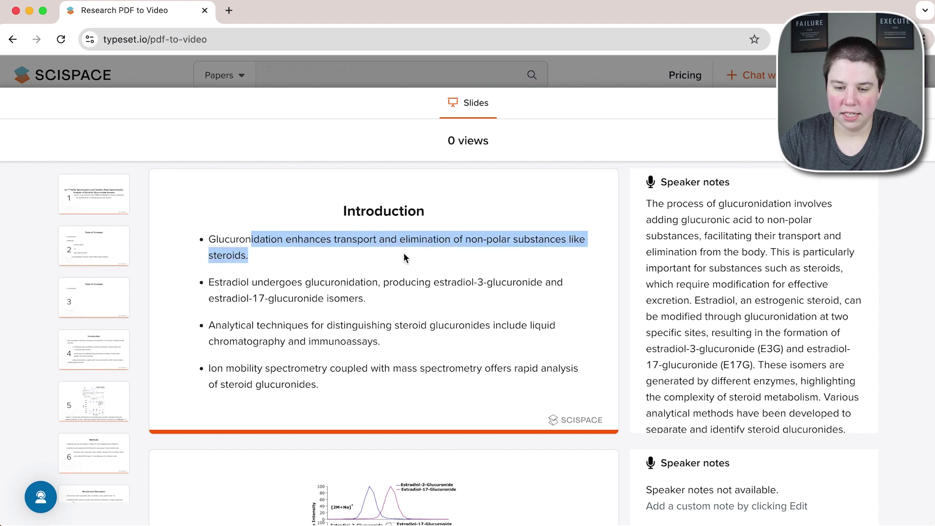
click(403, 253)
click(260, 280)
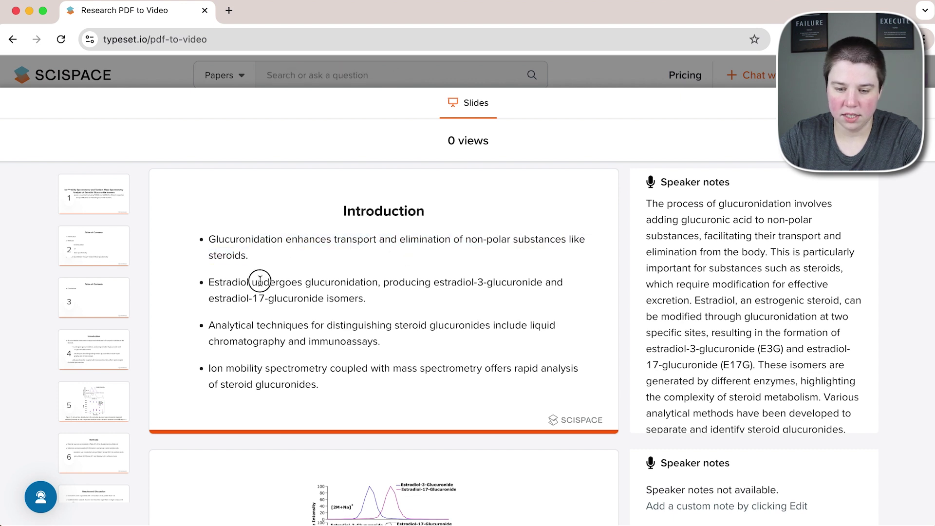
drag(260, 280, 396, 299)
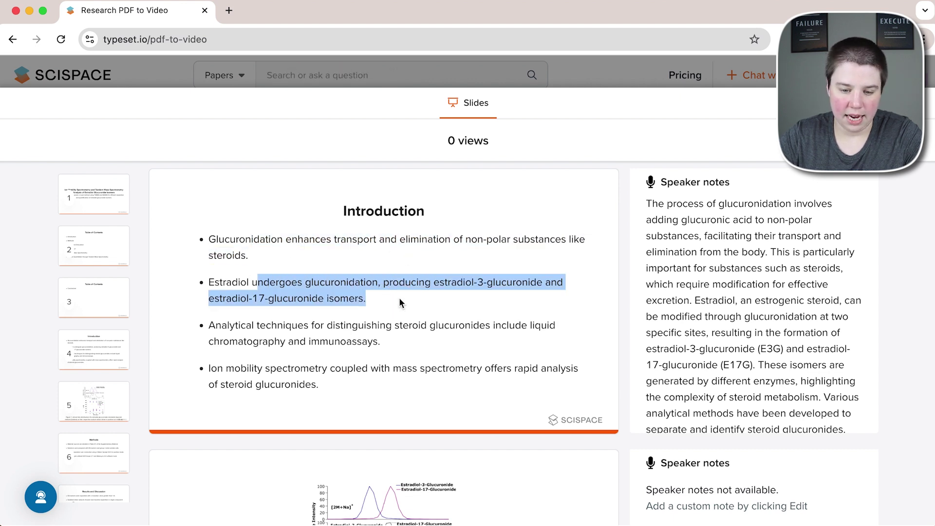
click(239, 332)
drag(211, 369, 337, 389)
click(337, 389)
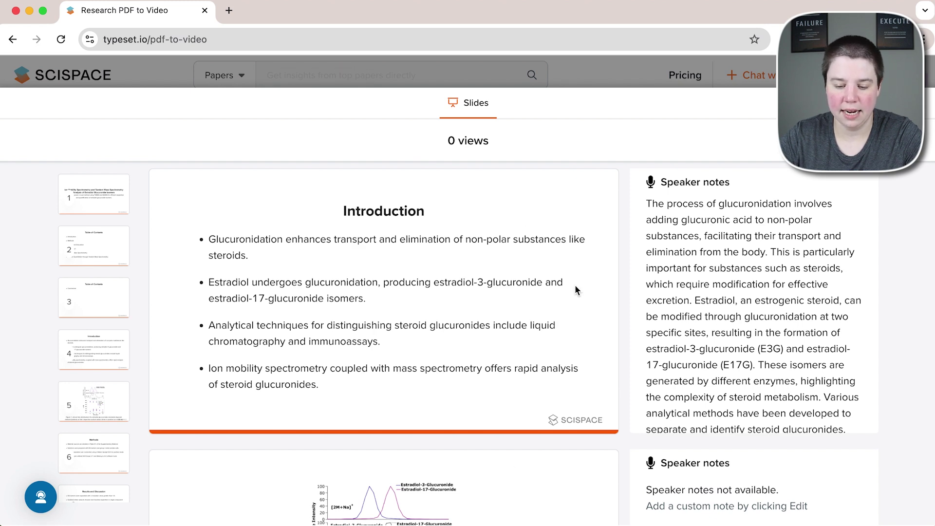
scroll(575, 290, down, 6)
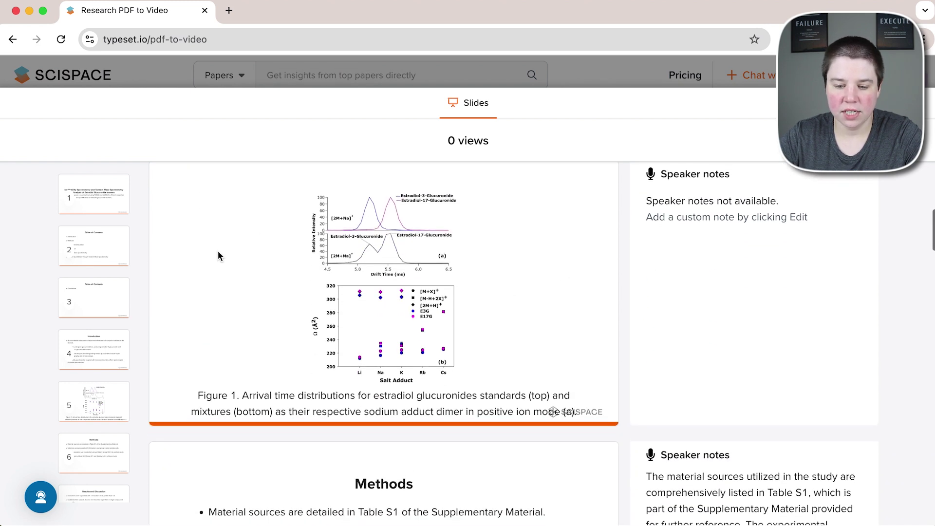
scroll(293, 329, down, 5)
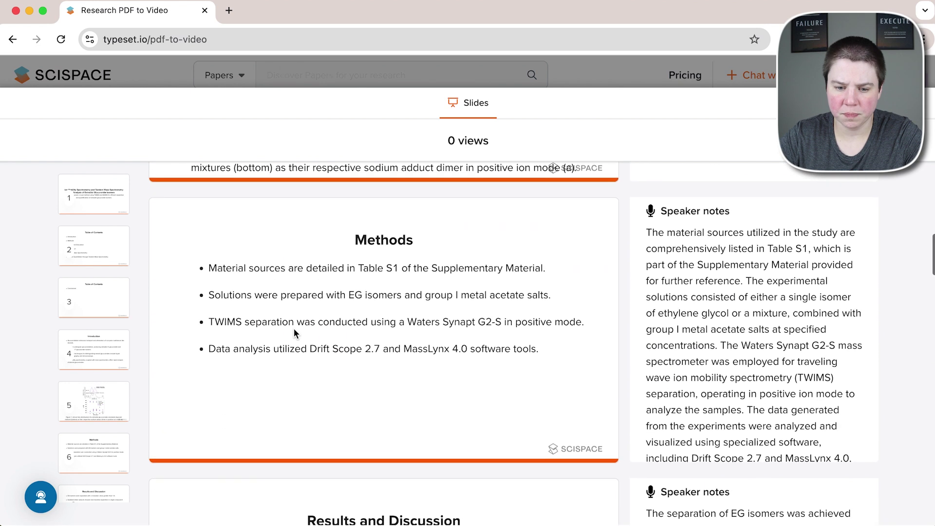
scroll(293, 328, down, 15)
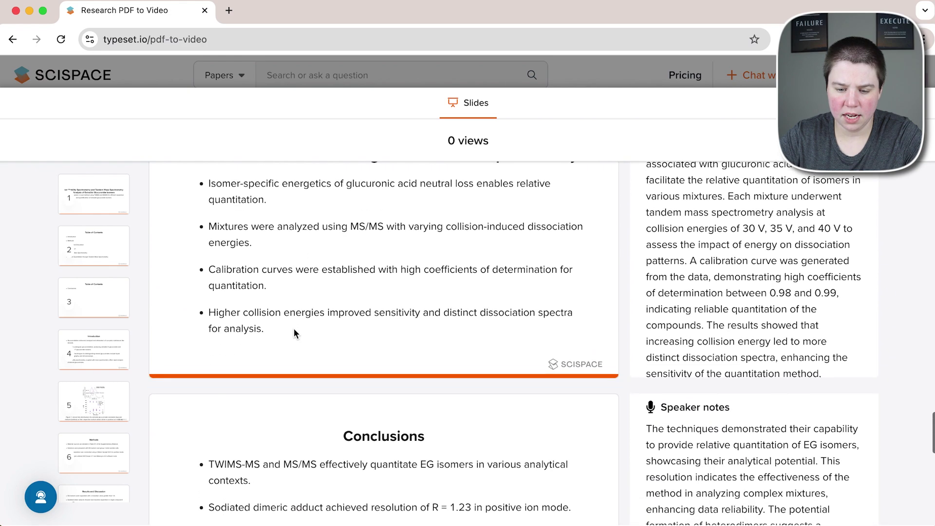
scroll(294, 328, down, 10)
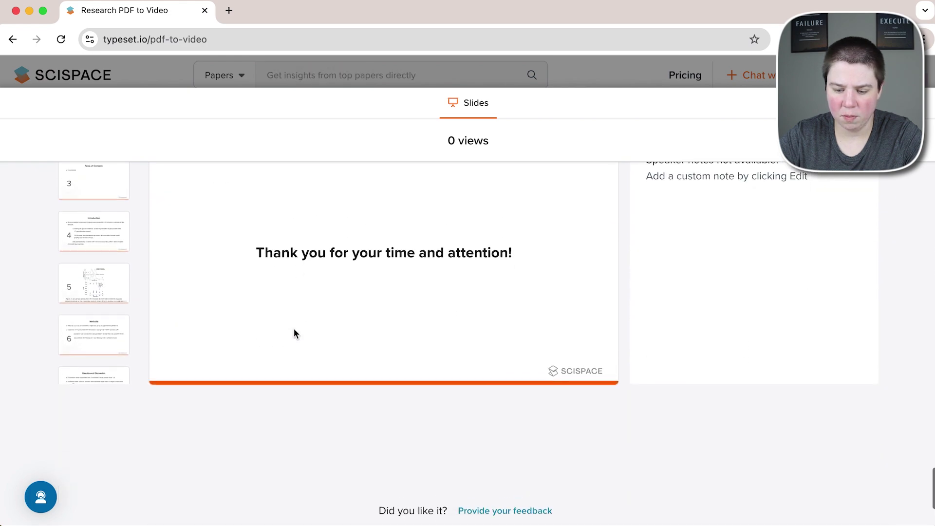
scroll(294, 329, up, 20)
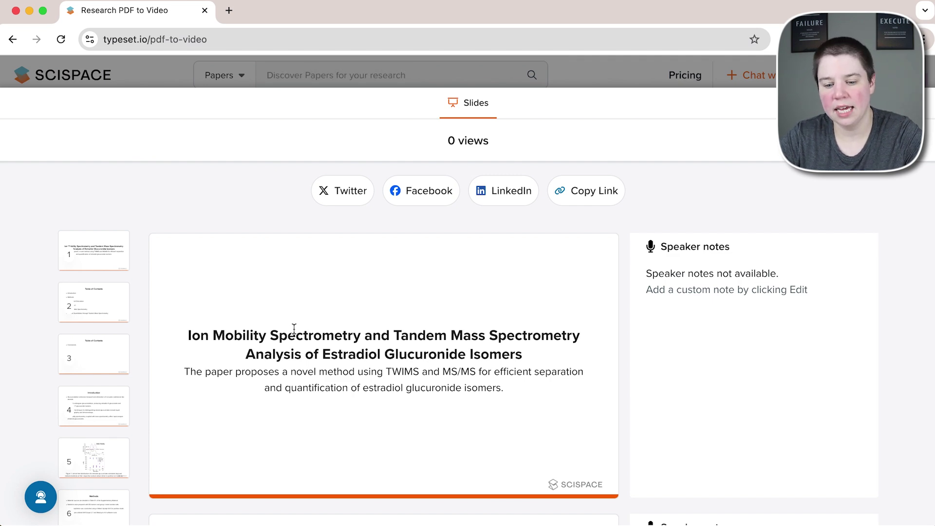
scroll(294, 328, down, 11)
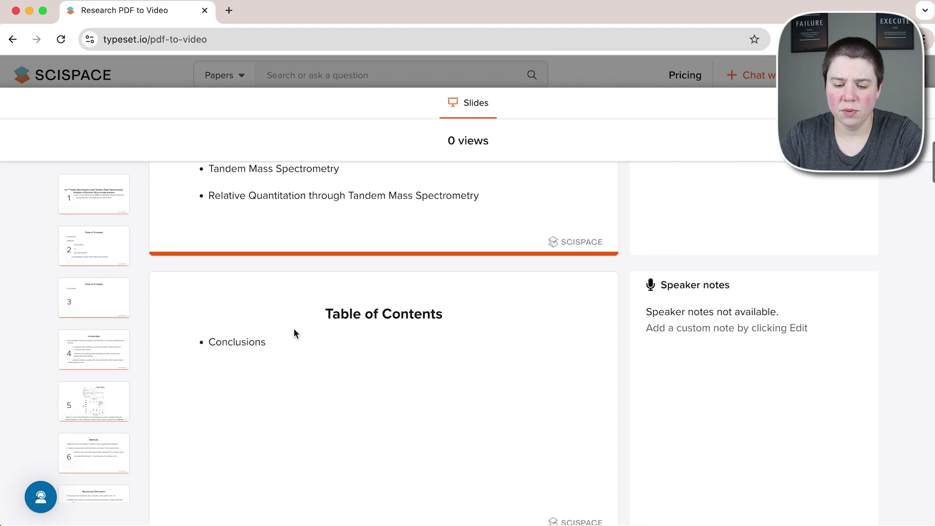
scroll(294, 330, down, 12)
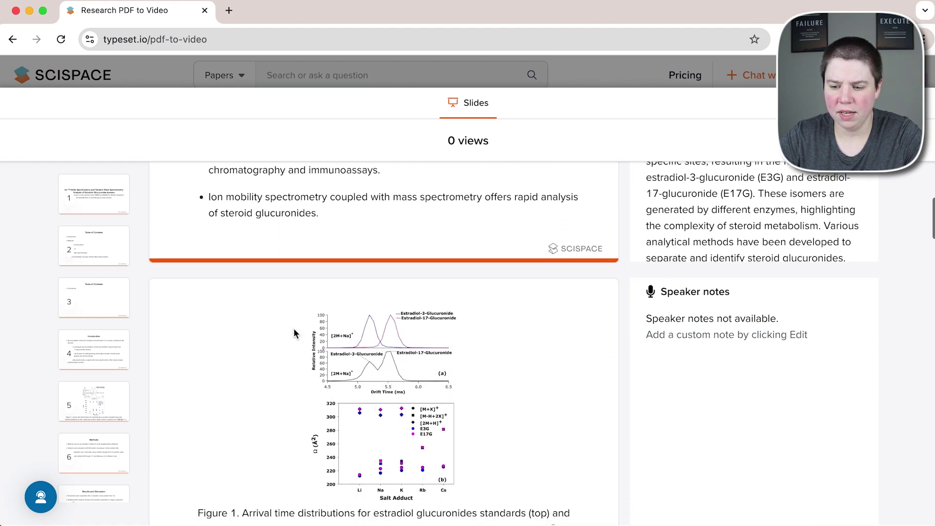
scroll(293, 328, up, 6)
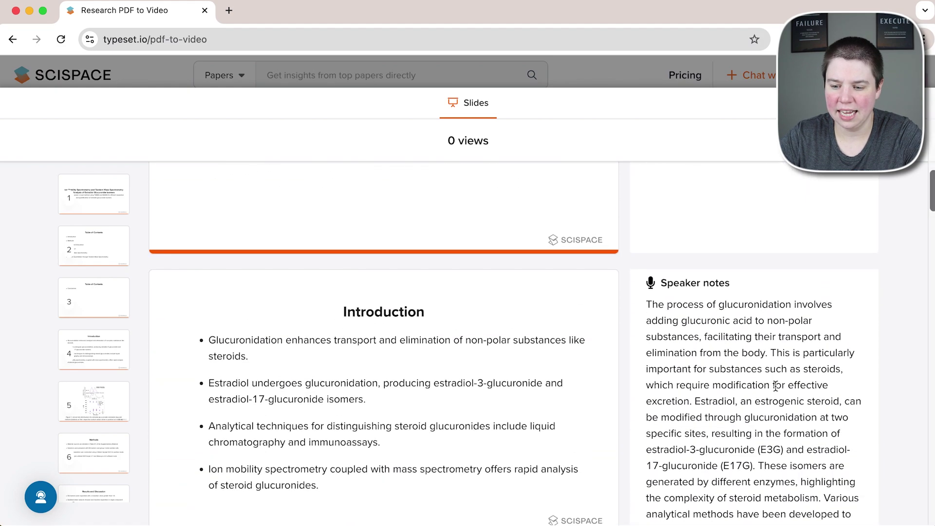
scroll(746, 333, down, 5)
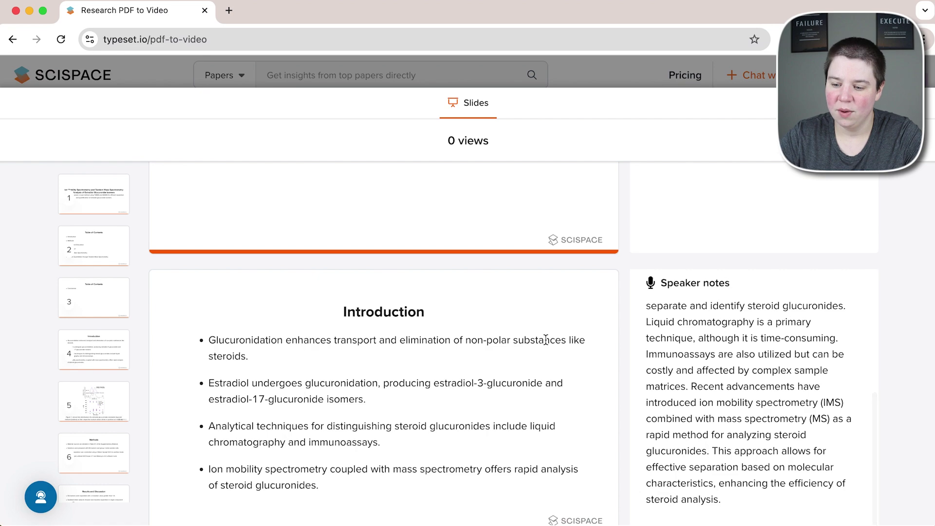
scroll(546, 340, down, 14)
scroll(546, 340, up, 3)
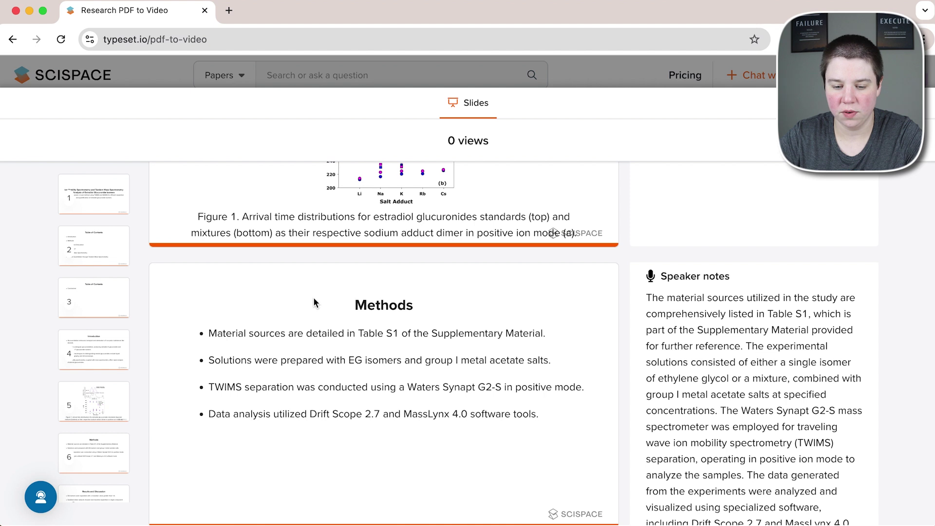
click(520, 320)
drag(520, 319, 606, 355)
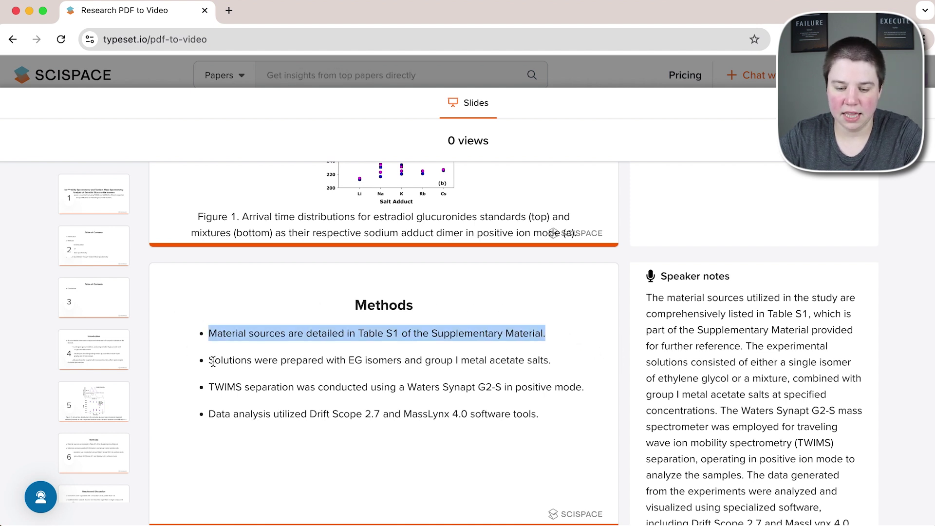
drag(213, 362, 564, 425)
click(556, 423)
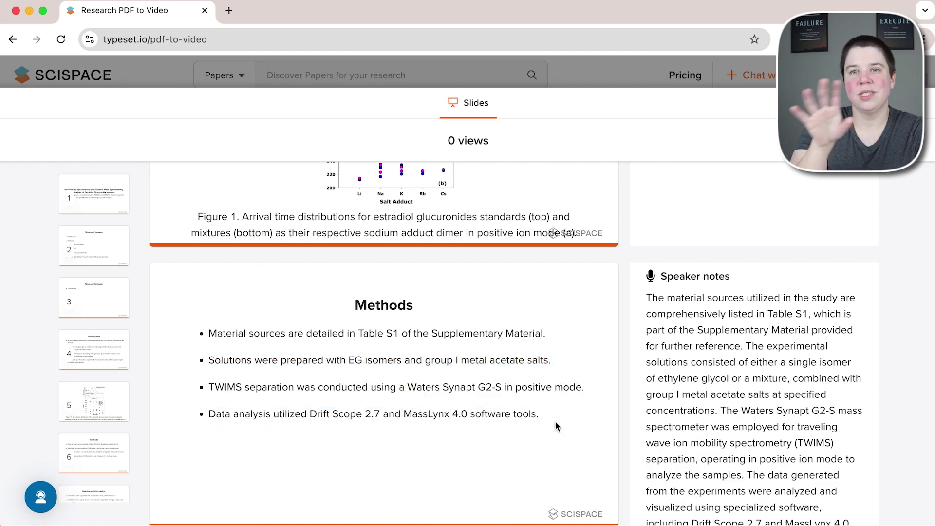
scroll(556, 424, down, 8)
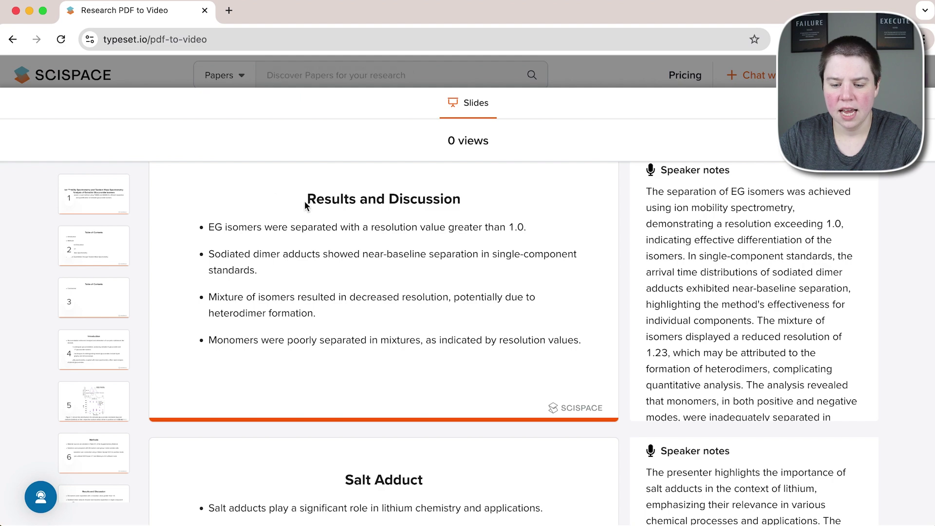
drag(209, 226, 522, 345)
scroll(525, 342, down, 5)
scroll(525, 342, down, 10)
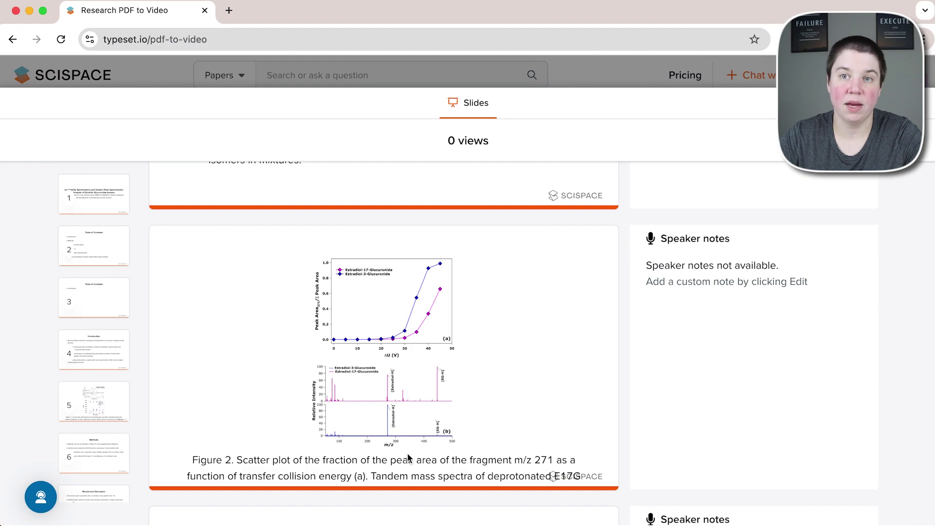
scroll(472, 401, down, 13)
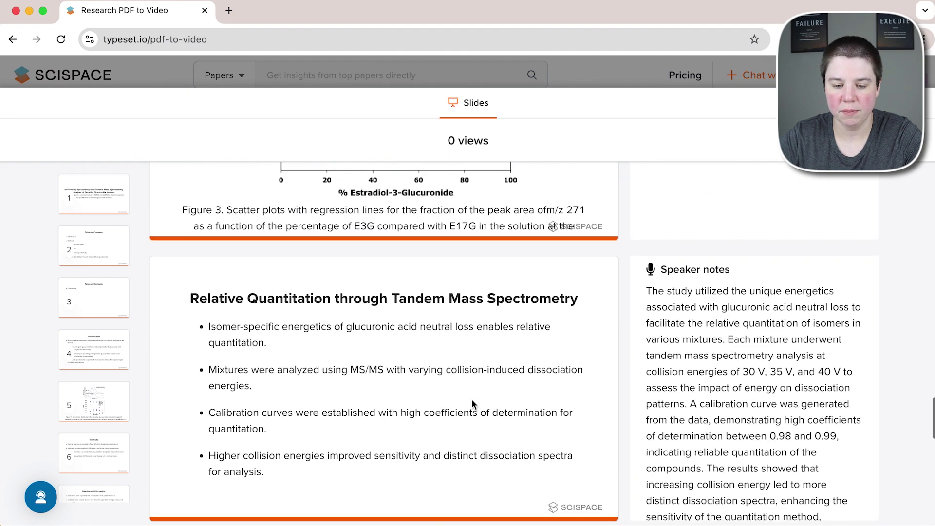
scroll(259, 414, down, 5)
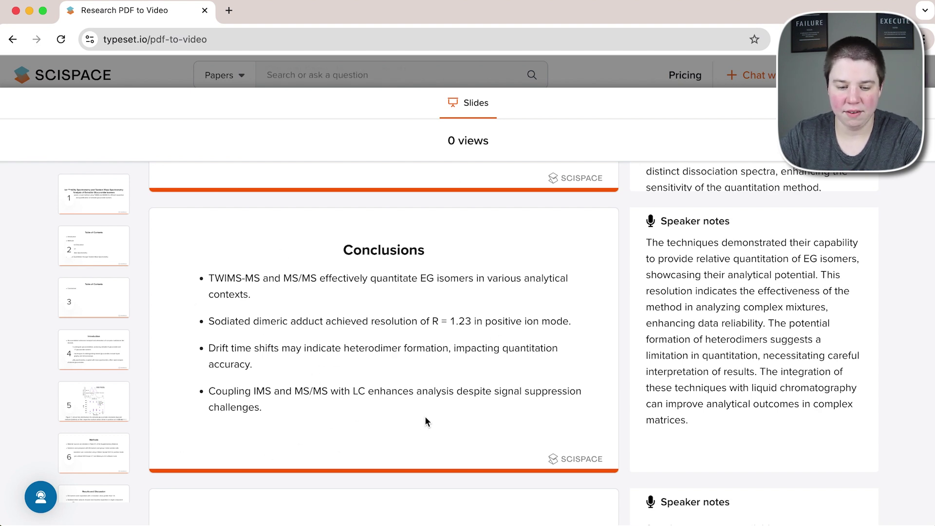
scroll(425, 422, down, 6)
scroll(237, 203, up, 1)
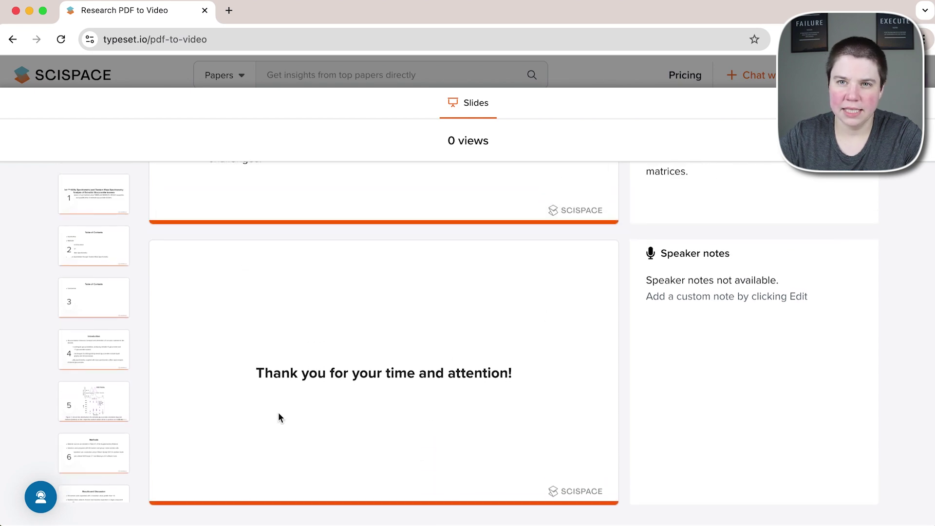
scroll(288, 332, up, 20)
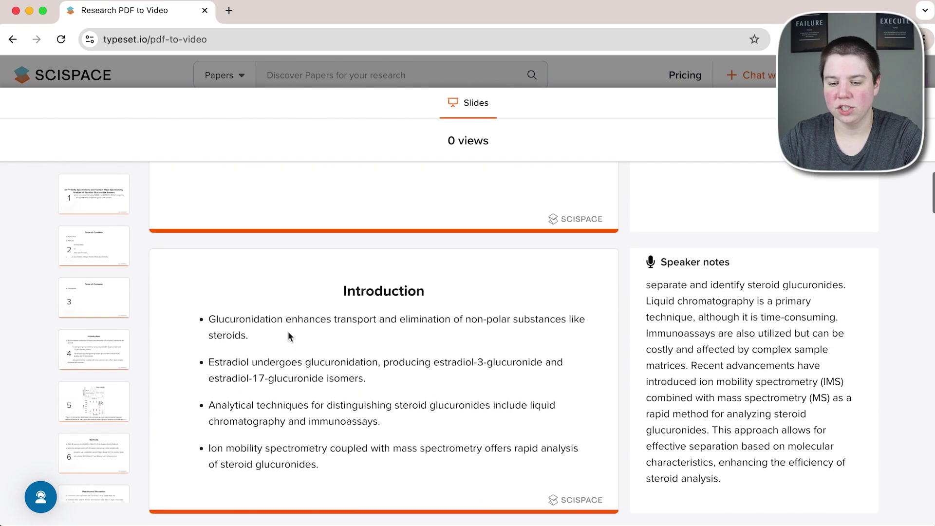
scroll(288, 331, up, 10)
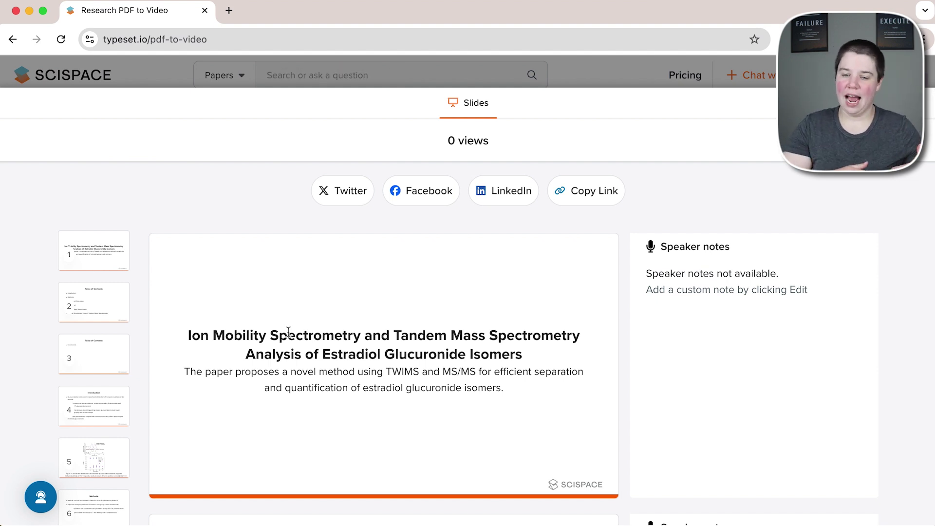
- Browse the deck in the slide editor, Table of Contents to slide 8 Salt Adduct, then return to My Uploads
click(724, 176)
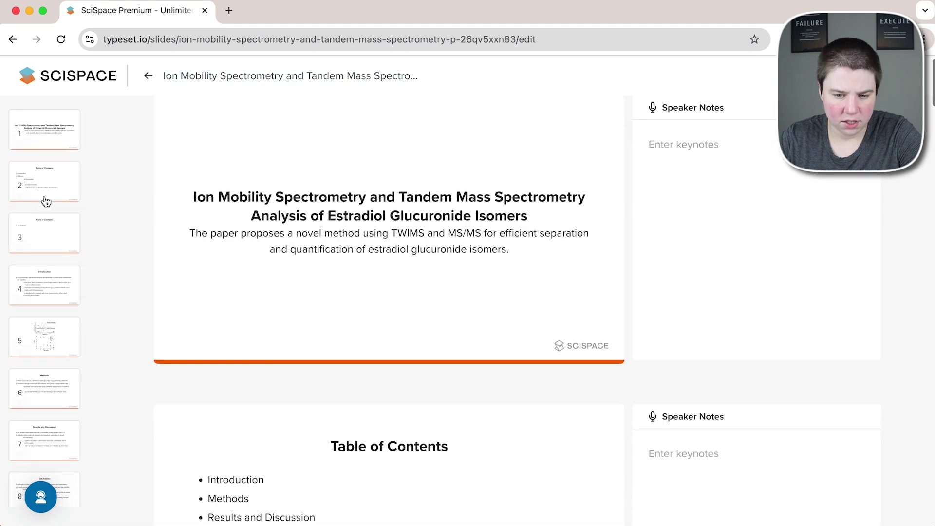
click(48, 201)
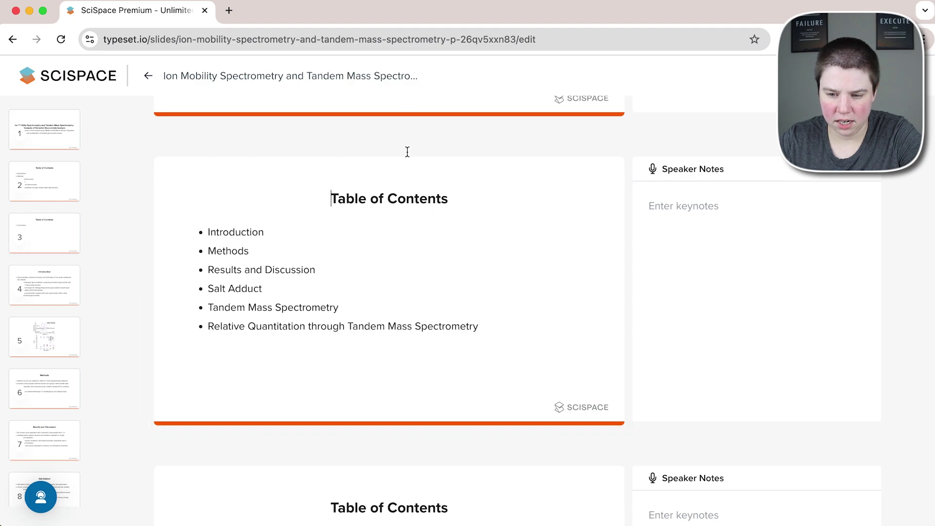
scroll(407, 152, down, 20)
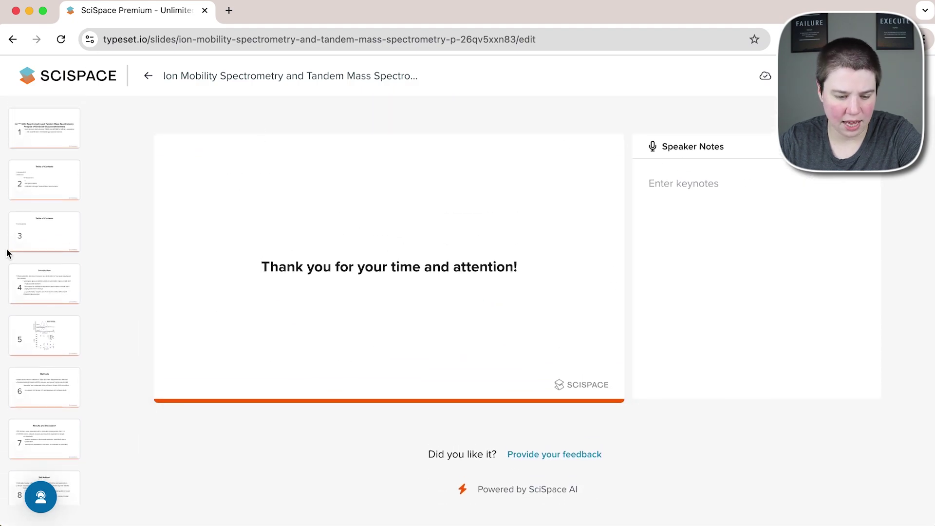
click(68, 486)
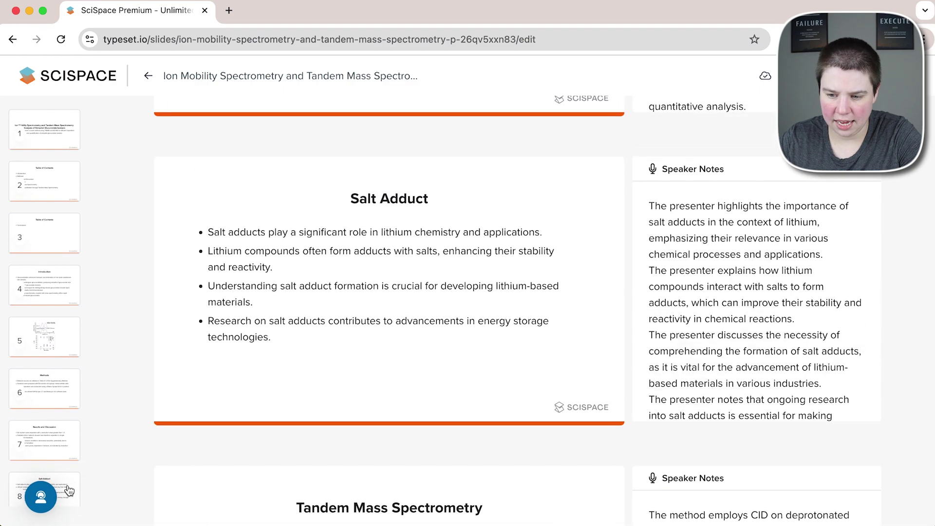
scroll(398, 142, up, 20)
click(148, 76)
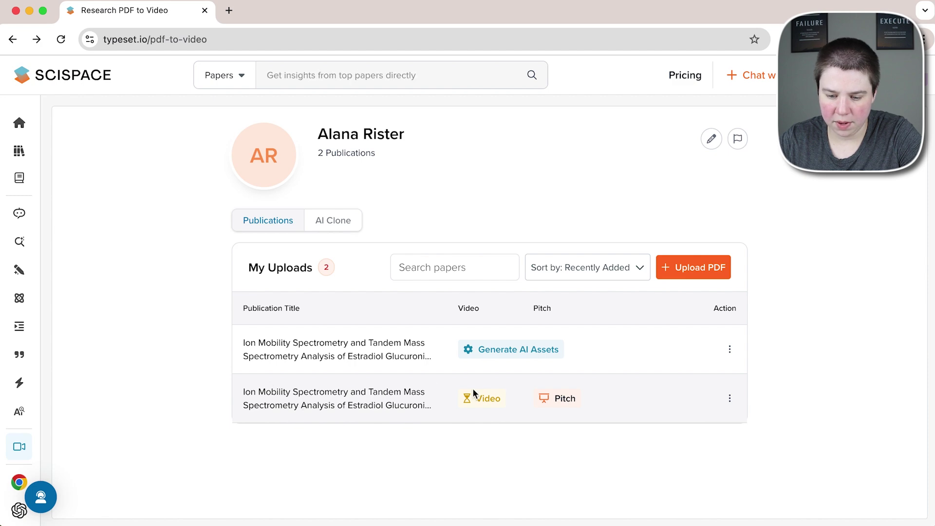
- Open the paper's slide presentation and bring up the link options for Pricing
click(482, 398)
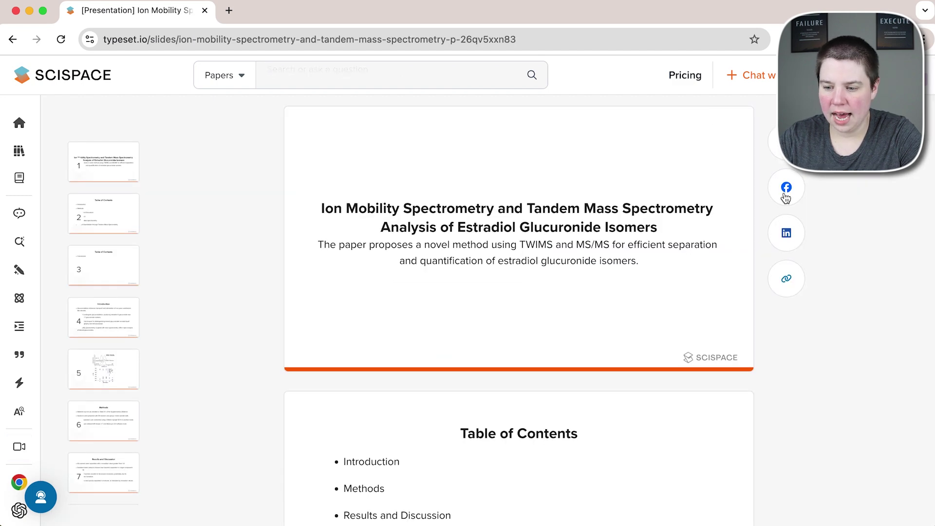
scroll(783, 298, down, 5)
scroll(643, 178, up, 5)
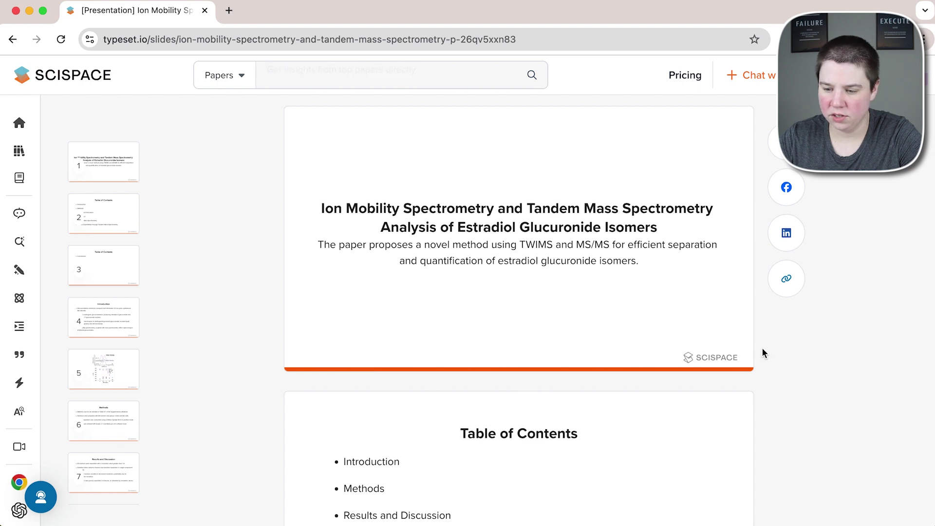
right_click(672, 77)
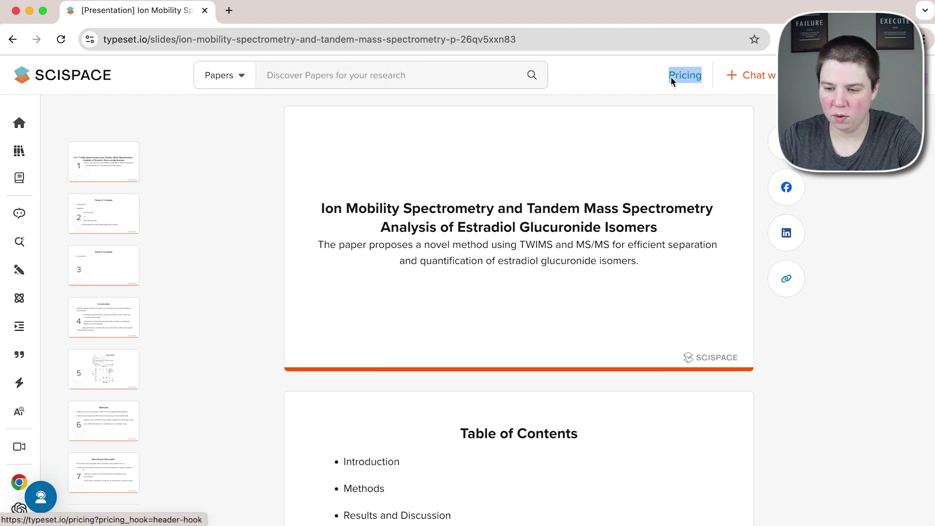
- Open Pricing in a new tab, review Basic $0 and Premium $12 monthly plans, then return to the presentation
click(687, 86)
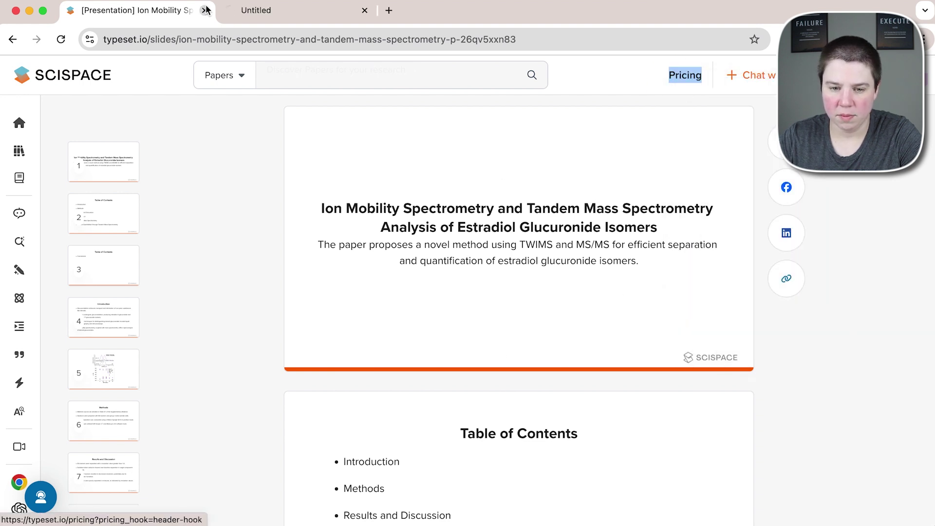
click(297, 10)
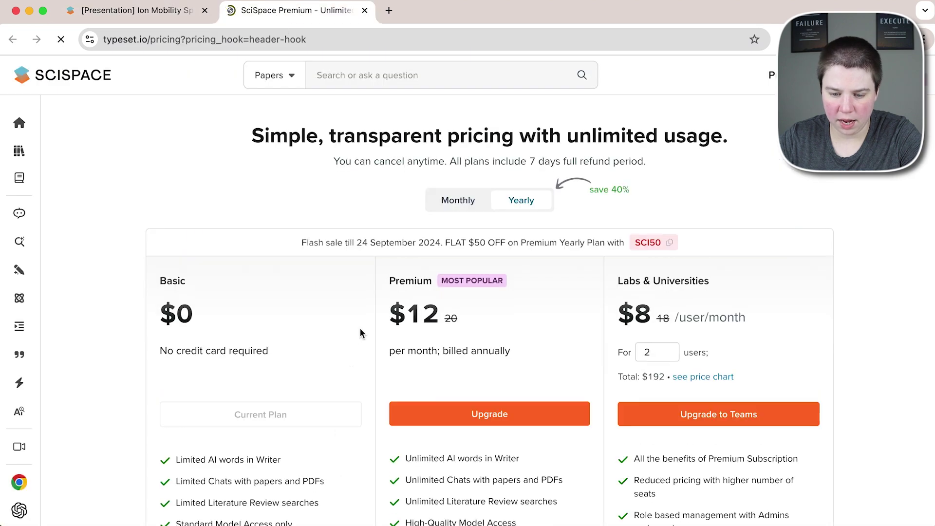
scroll(360, 329, down, 8)
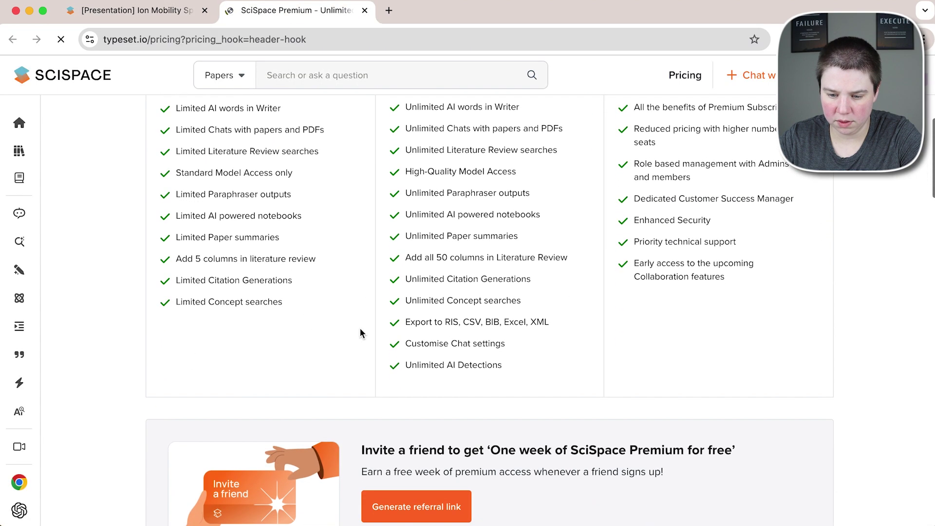
scroll(434, 330, up, 7)
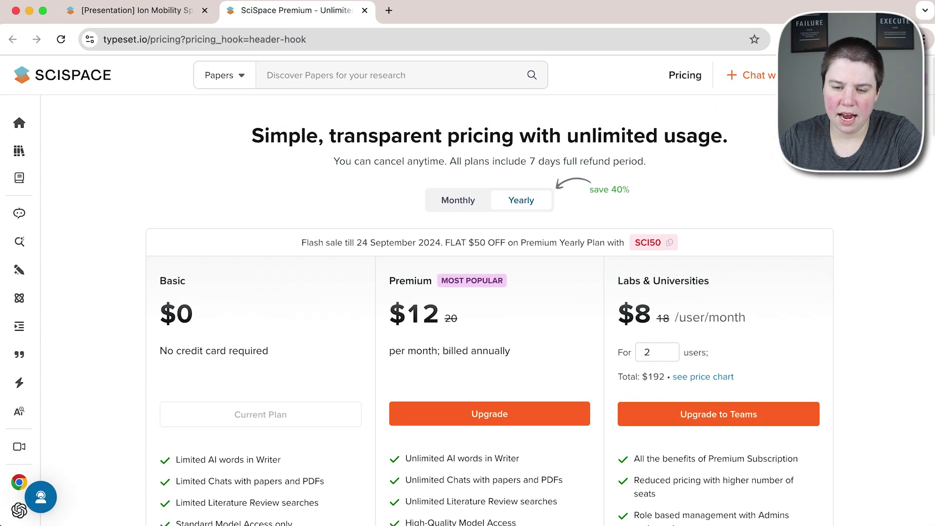
click(127, 18)
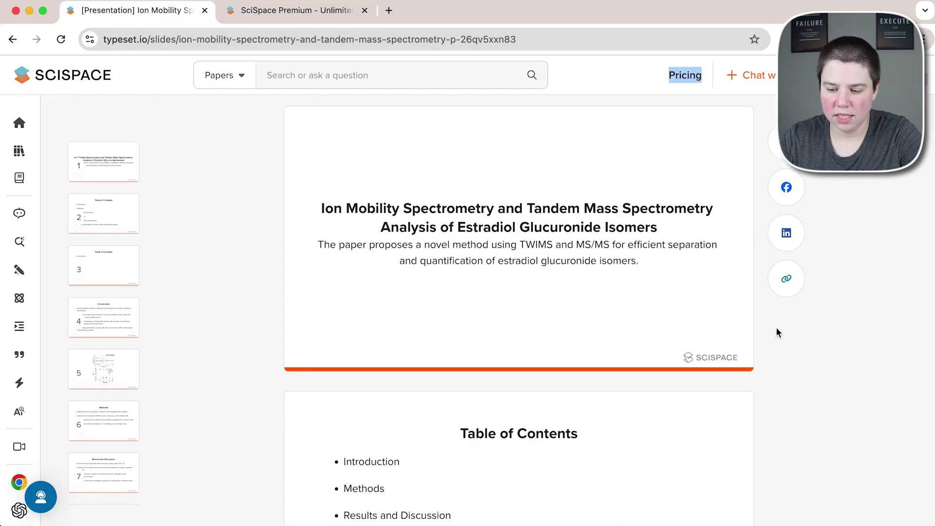
scroll(834, 392, down, 20)
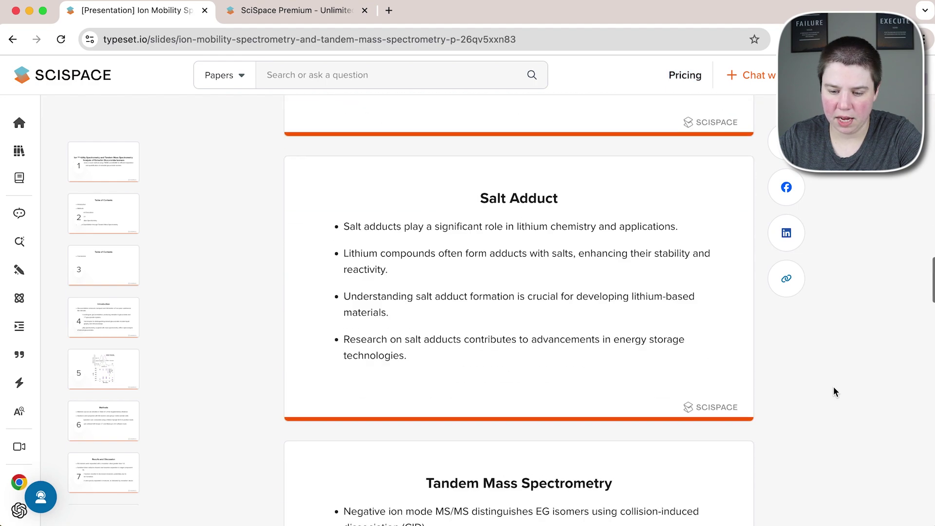
scroll(834, 392, up, 20)
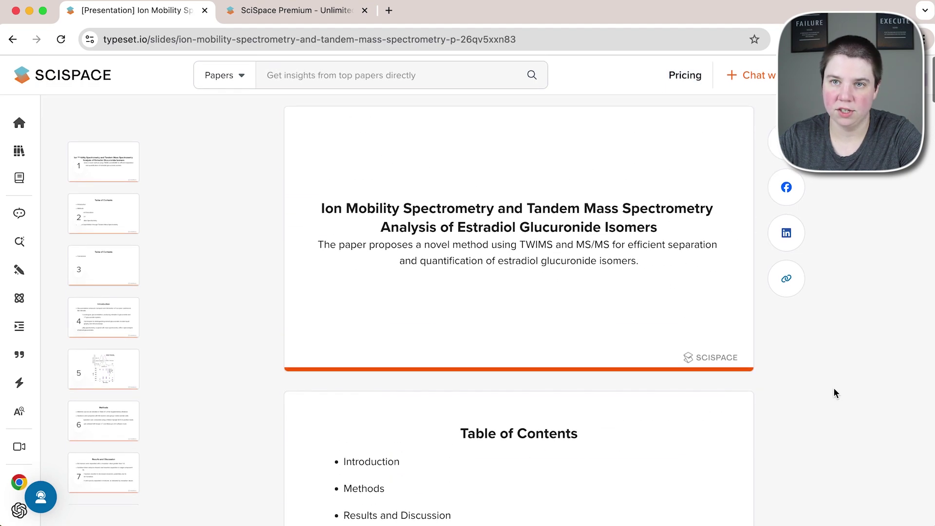
scroll(834, 387, down, 2)
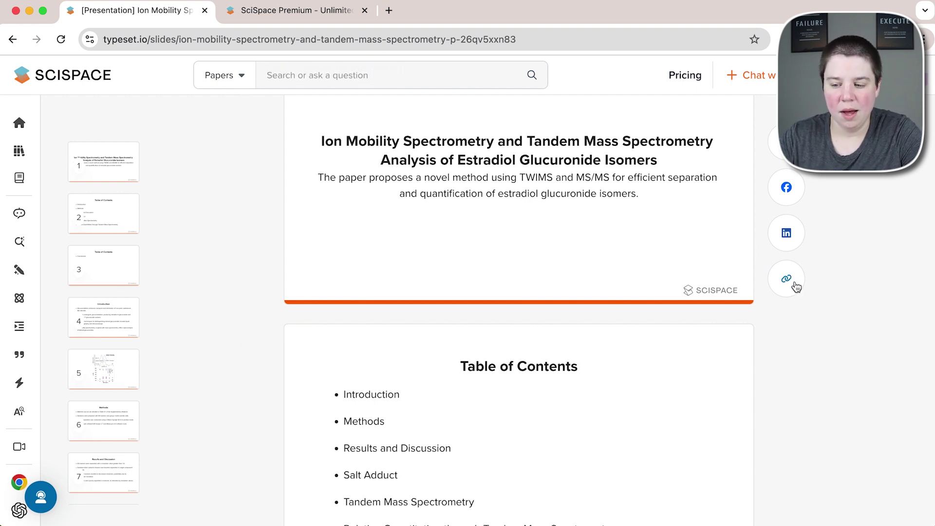
scroll(186, 322, down, 15)
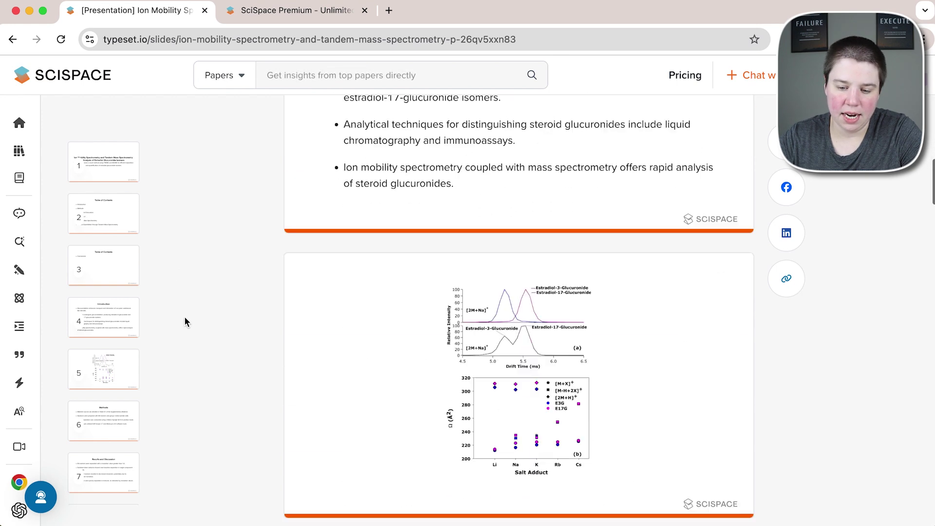
scroll(185, 322, up, 10)
scroll(184, 317, up, 9)
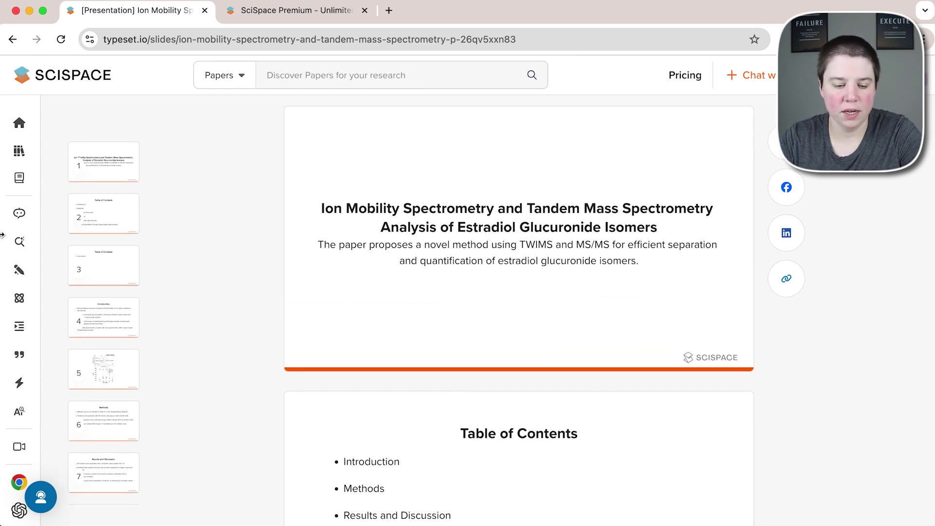
mouse_move(38, 385)
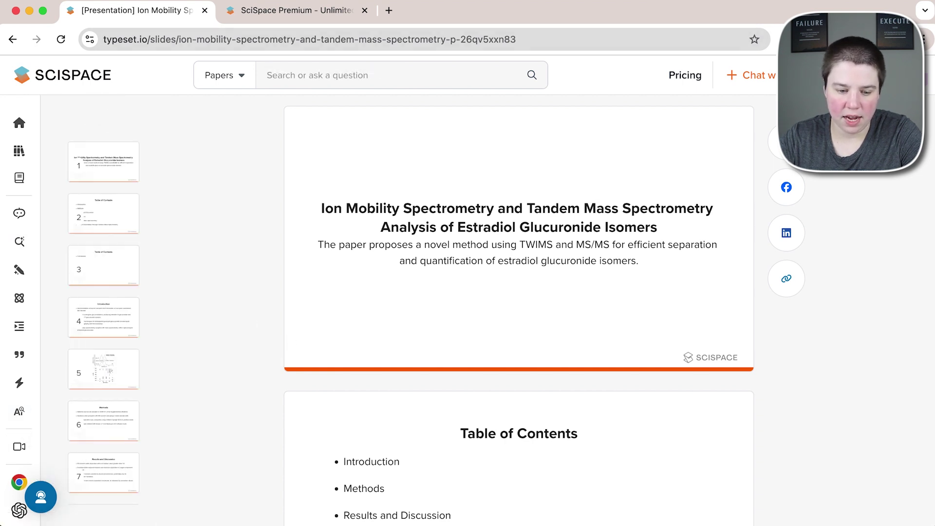
- Open the ion mobility paper's video abstract from the PDF to Video uploads and play it
click(39, 446)
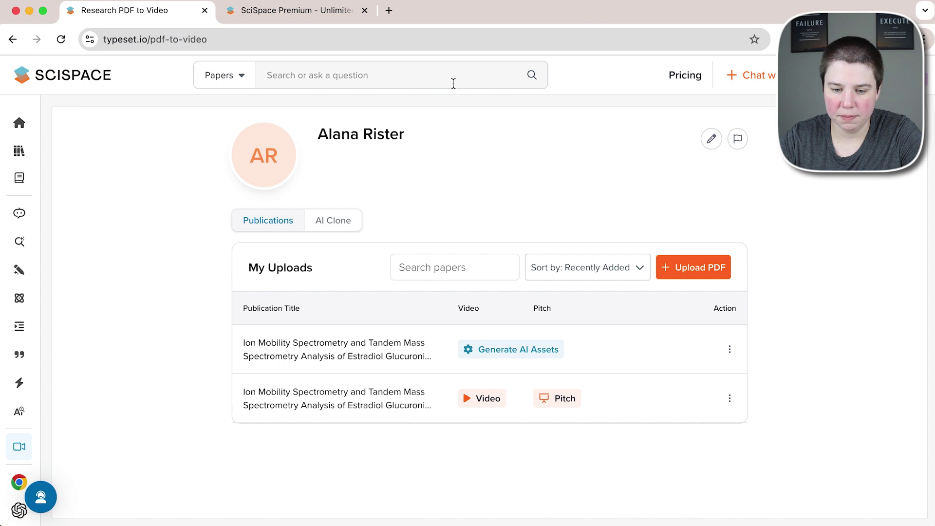
click(484, 398)
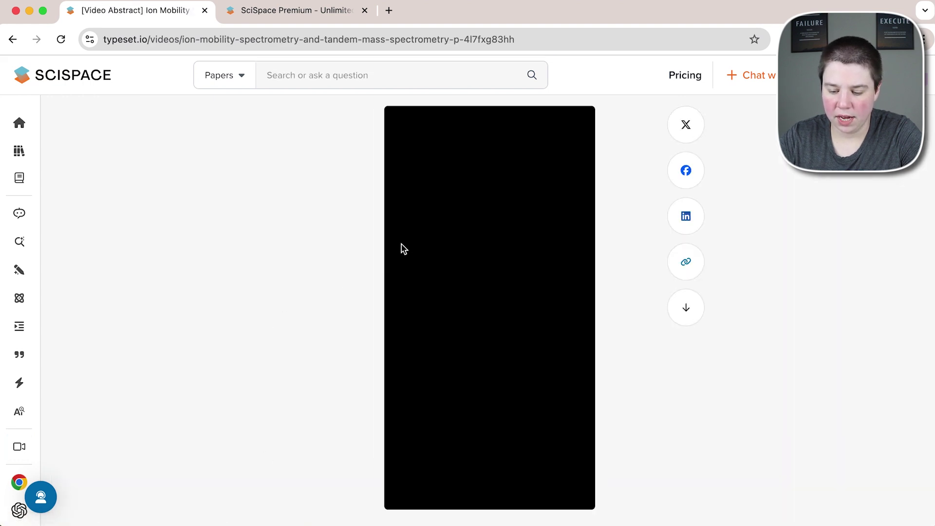
click(394, 249)
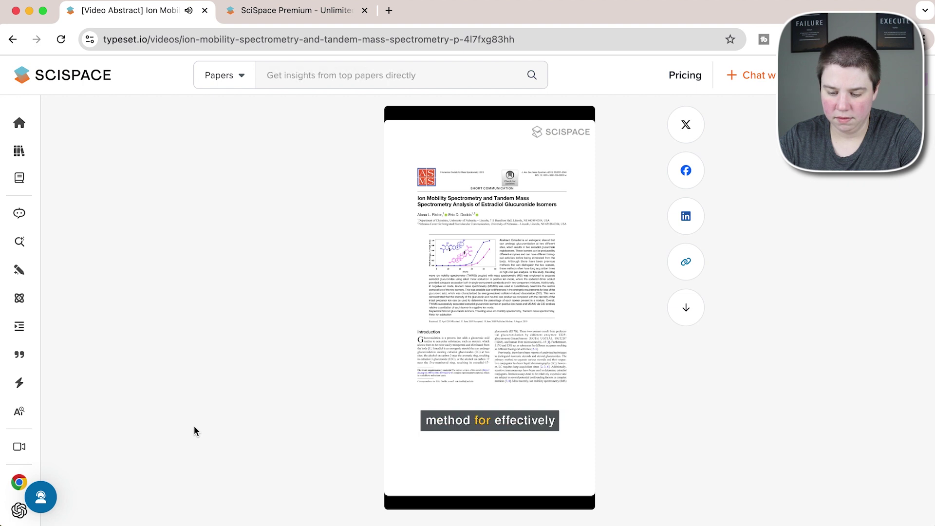
- Pause the video abstract on the calibration chart, then resume playback
mouse_move(473, 423)
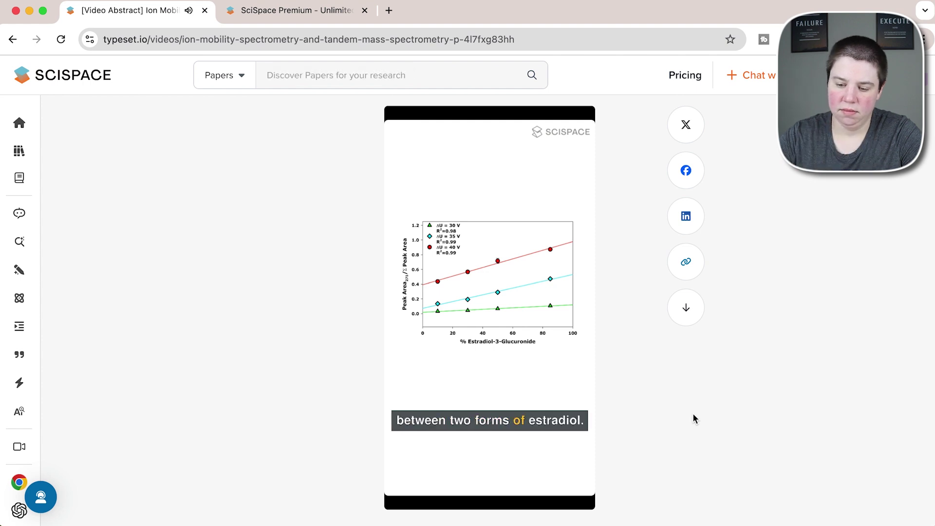
click(403, 488)
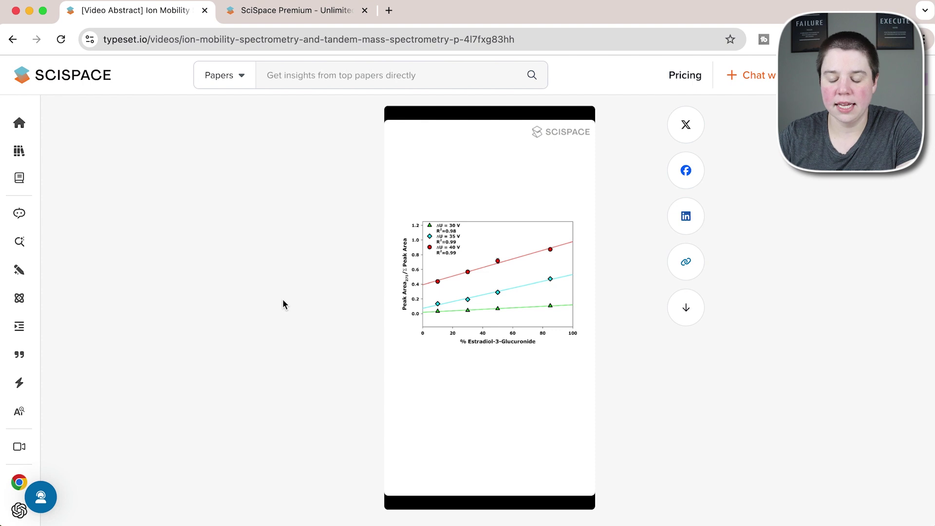
mouse_move(443, 340)
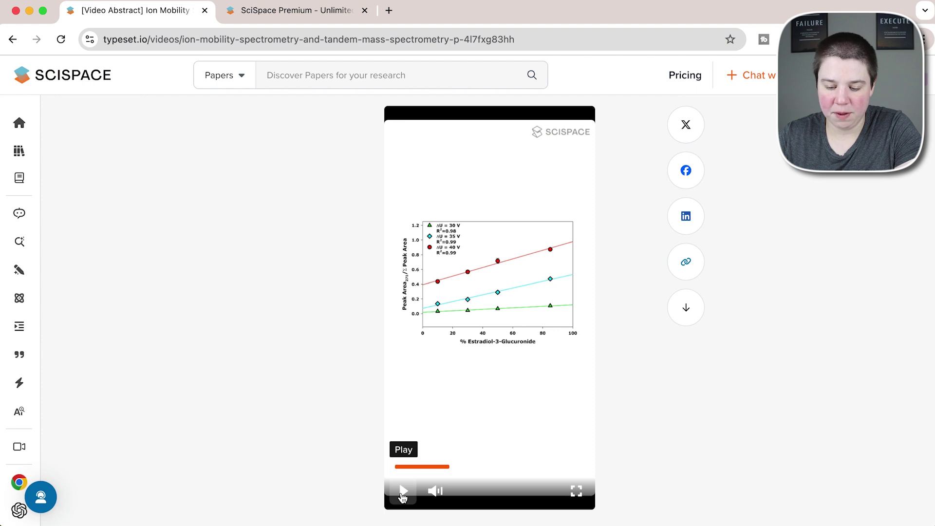
click(403, 495)
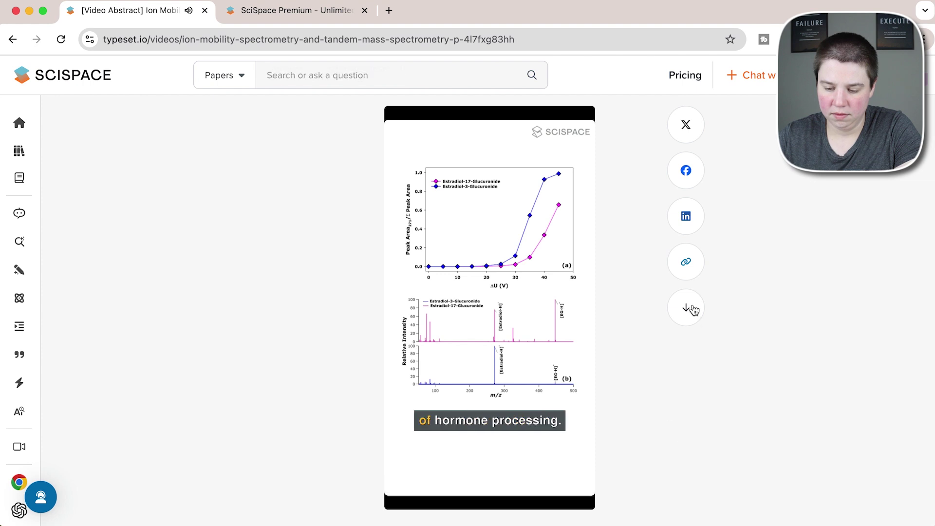
- Download the video abstract, dismiss the notice, and pause and resume playback until the Key takeaways
click(687, 309)
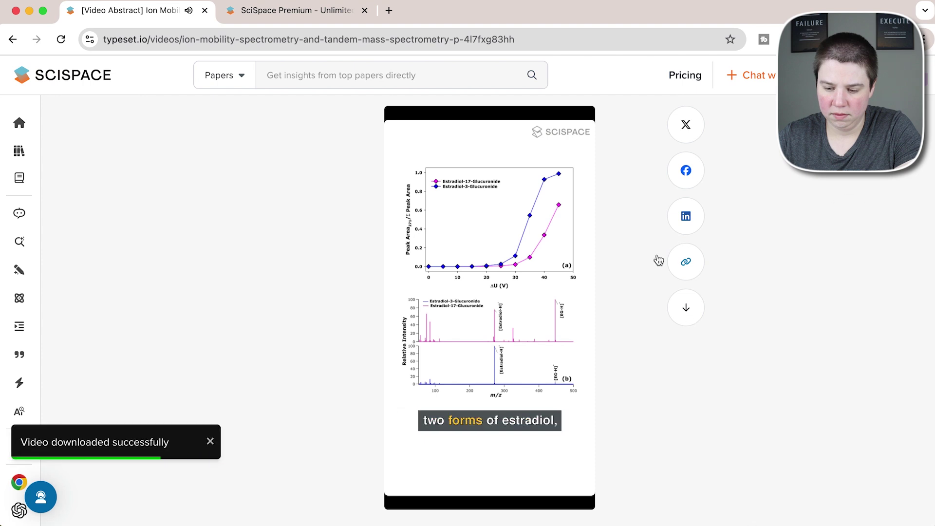
click(210, 443)
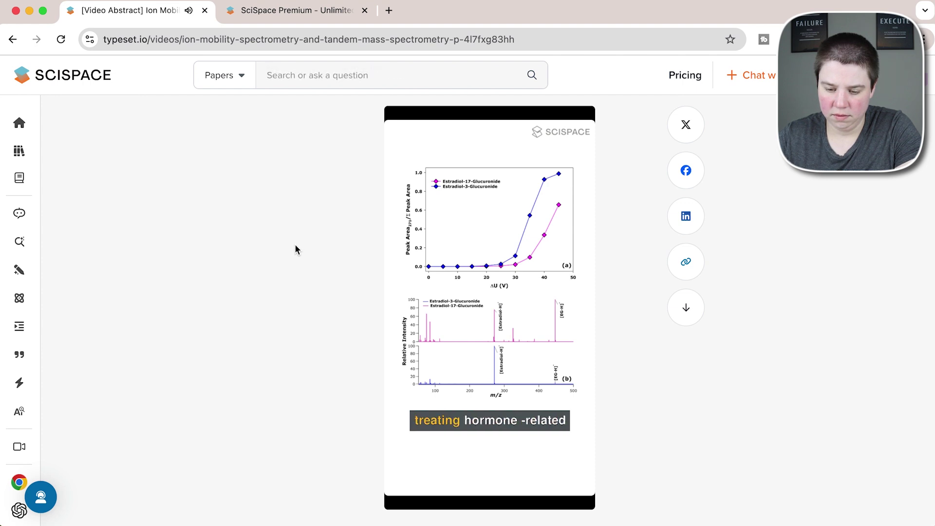
mouse_move(389, 399)
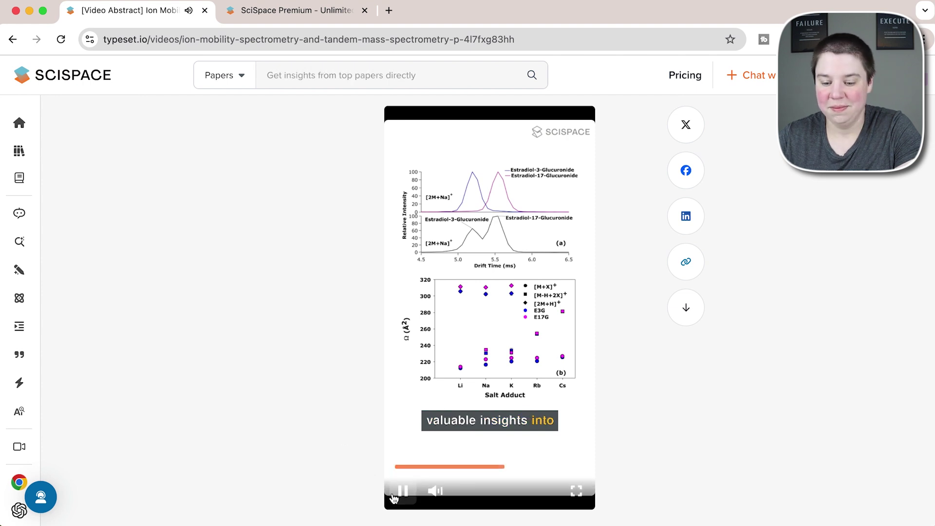
click(402, 492)
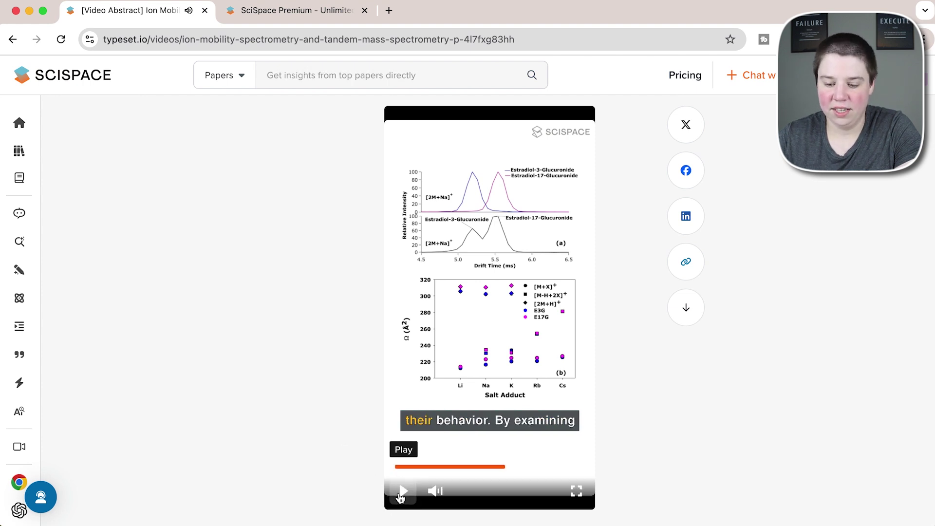
click(402, 492)
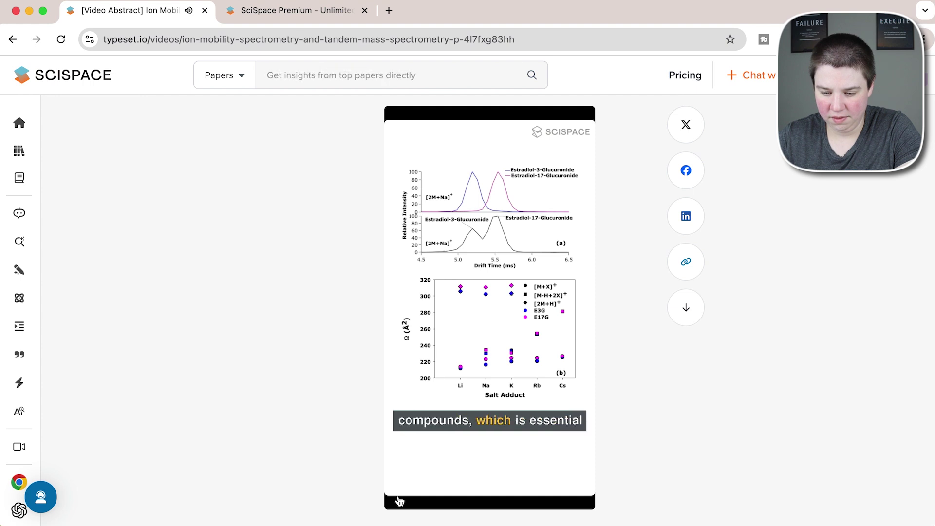
mouse_move(400, 467)
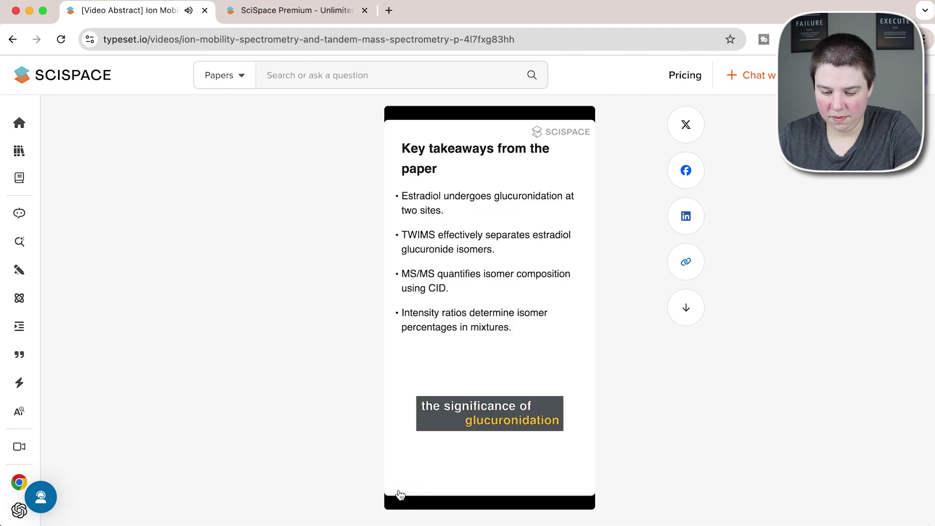
click(401, 492)
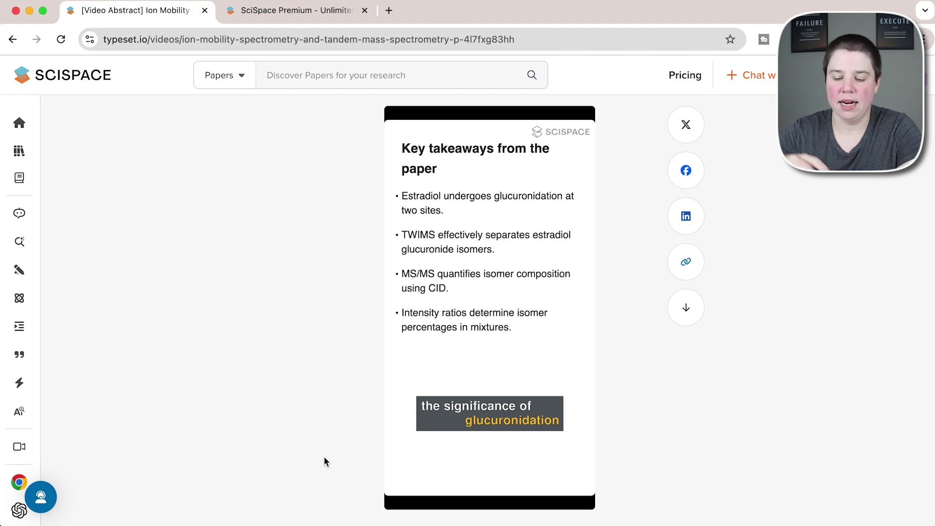
- Resume the video and let it run to the closing Key takeaways card on TWIMS isomer separation
mouse_move(397, 493)
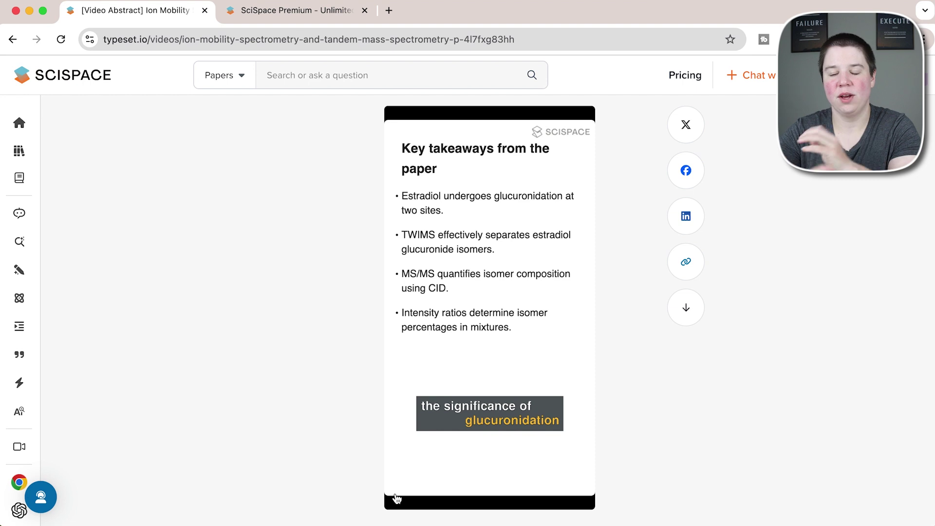
click(397, 498)
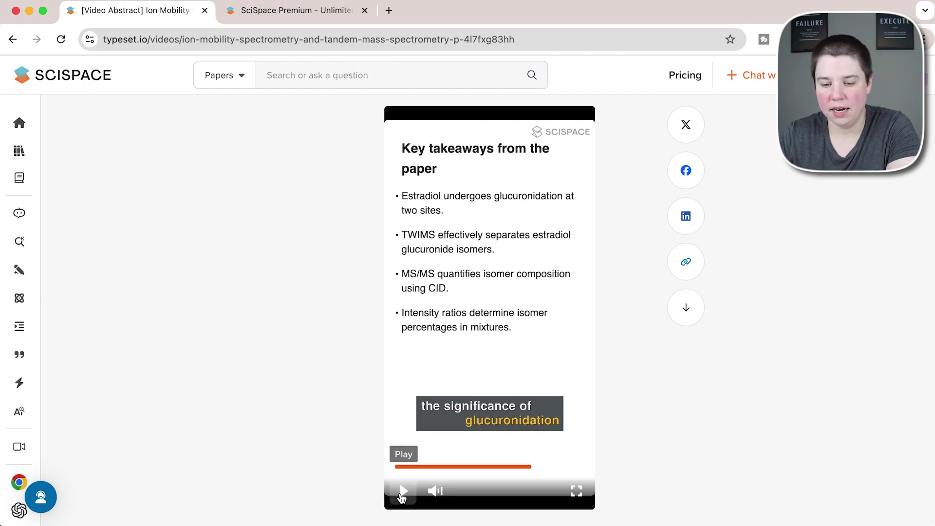
click(401, 491)
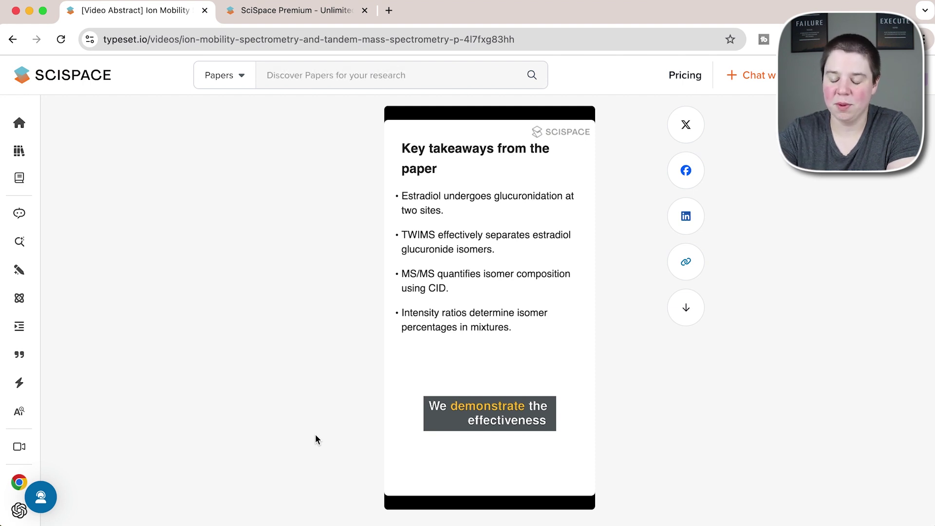
mouse_move(397, 493)
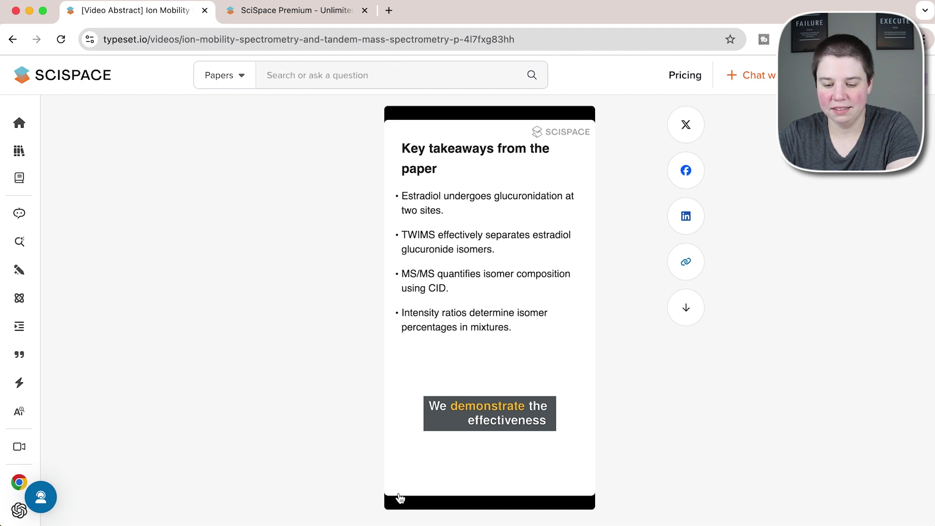
click(400, 494)
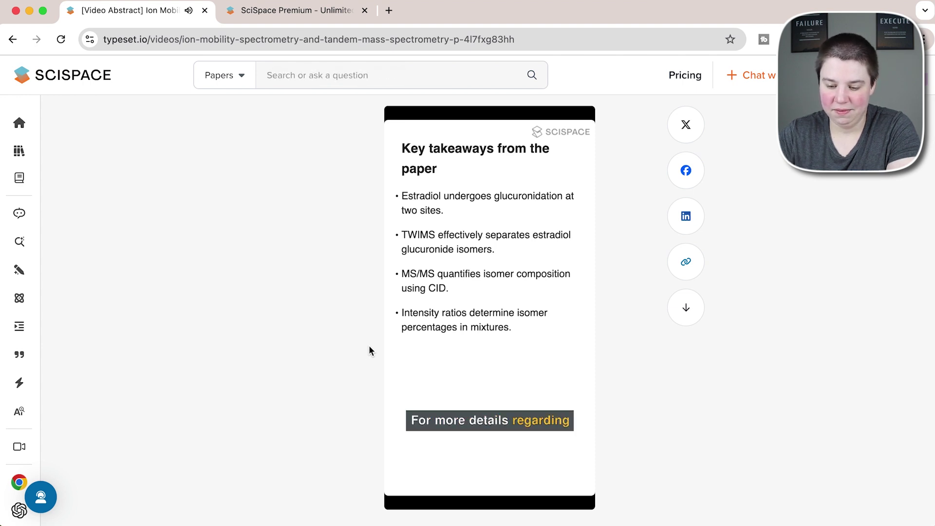
mouse_move(394, 339)
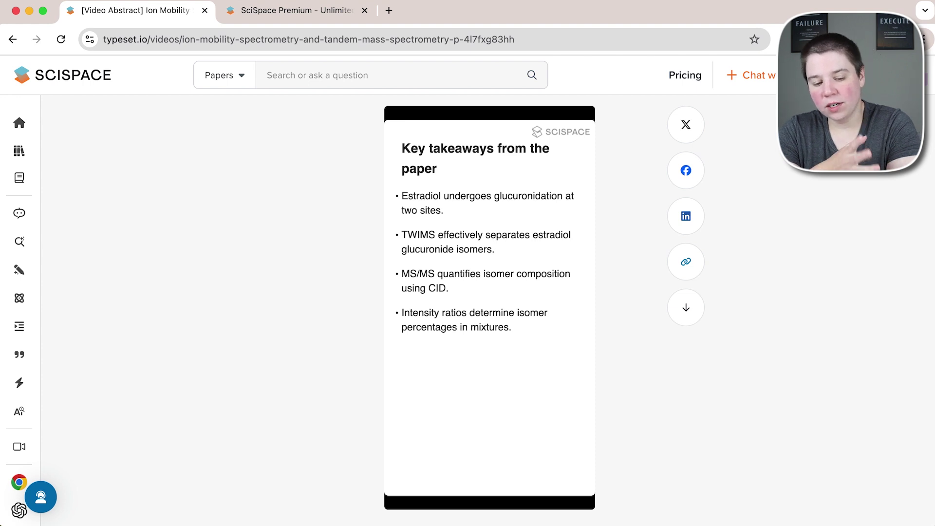
scroll(546, 330, down, 3)
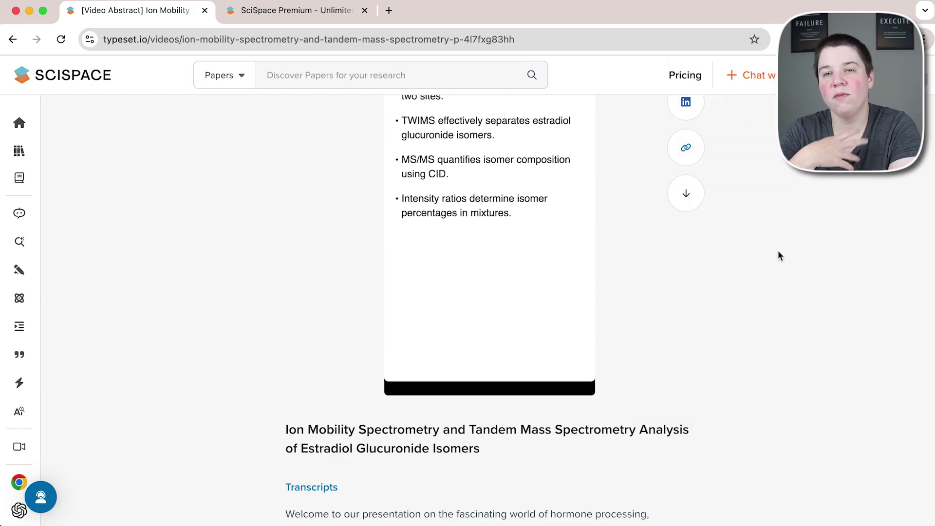
scroll(778, 250, down, 10)
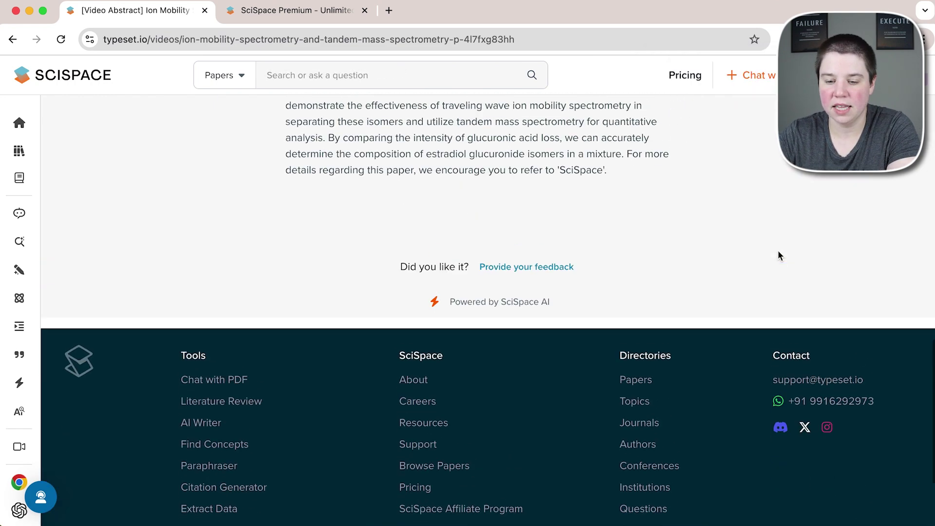
scroll(779, 255, up, 6)
drag(638, 504, 626, 459)
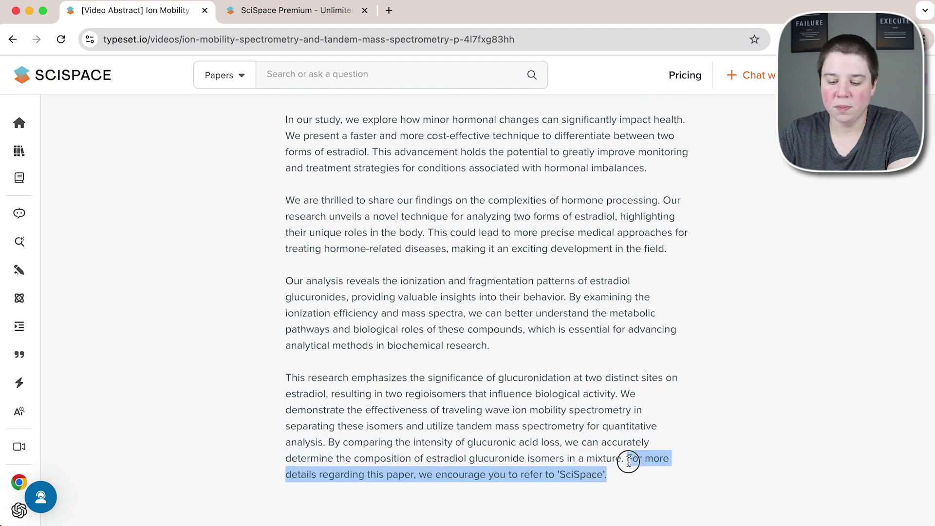
click(746, 357)
scroll(746, 361, up, 5)
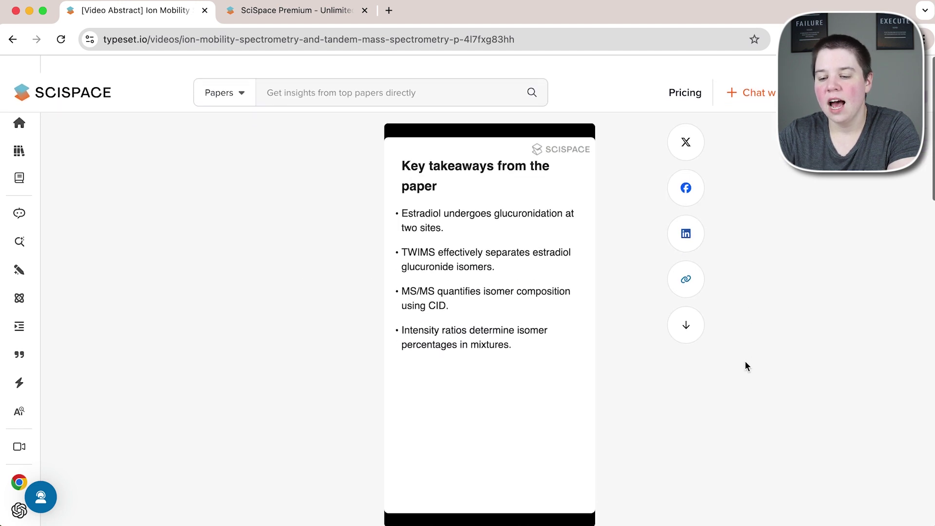
- From the PDF to Video uploads list, reopen the ion mobility paper's slide presentation via Pitch
mouse_move(29, 128)
click(58, 447)
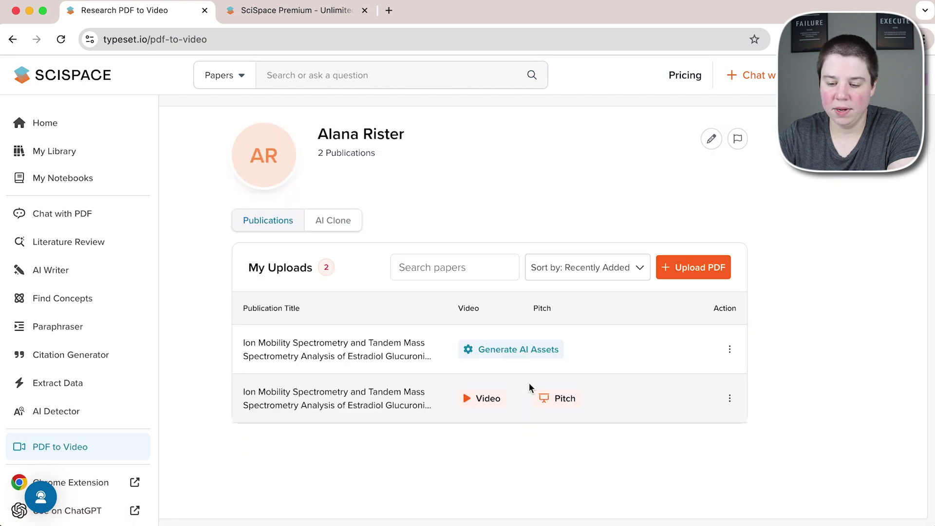
click(563, 398)
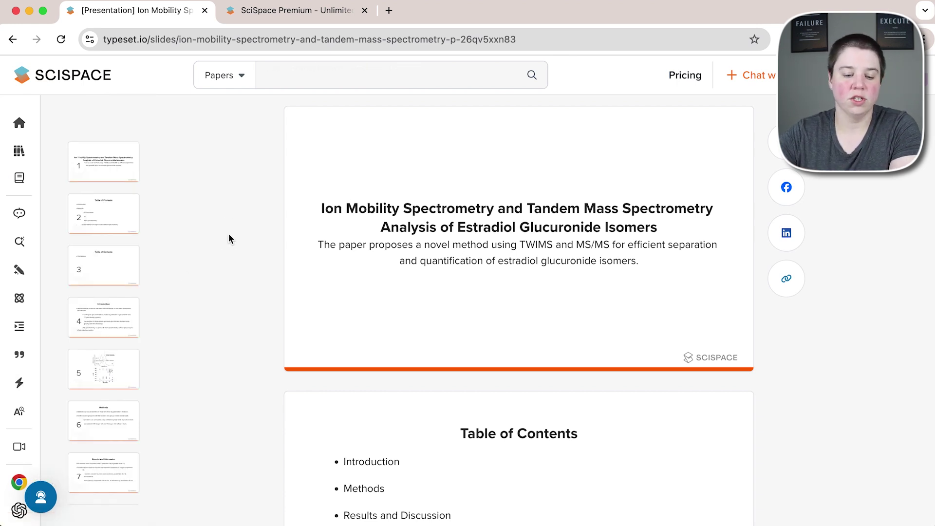
scroll(229, 239, down, 5)
scroll(229, 238, down, 10)
scroll(229, 239, up, 15)
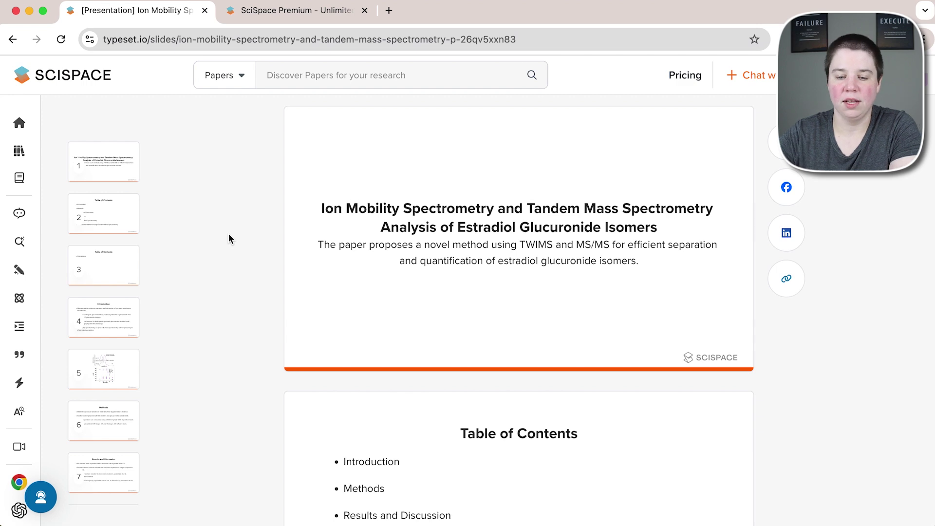
scroll(229, 236, down, 5)
scroll(229, 233, up, 5)
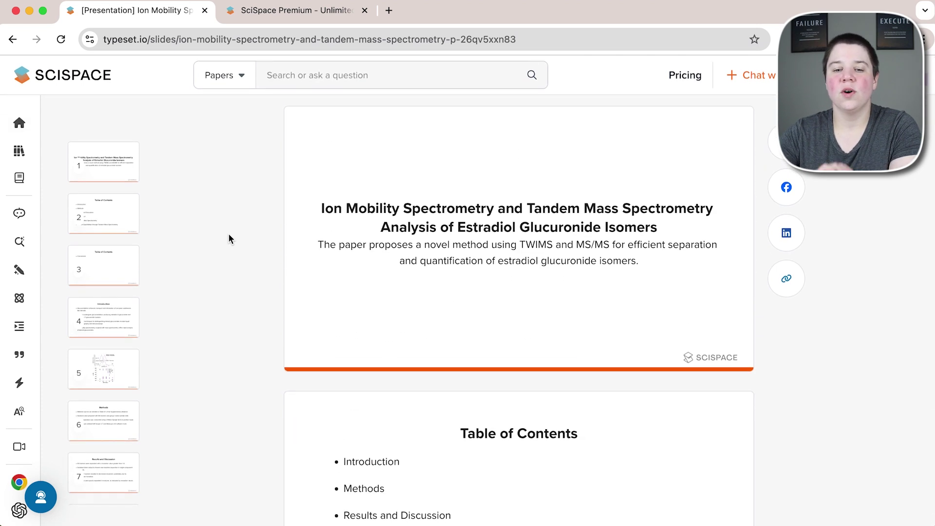